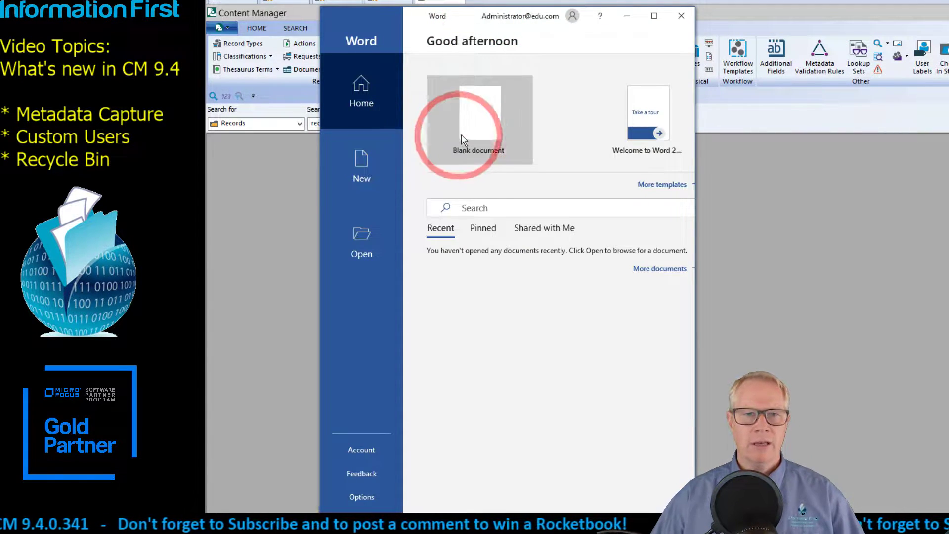
Create a blank document, widen its window, and enter the heading "Episode Two: The administrator Strikes Back!"
click(495, 126)
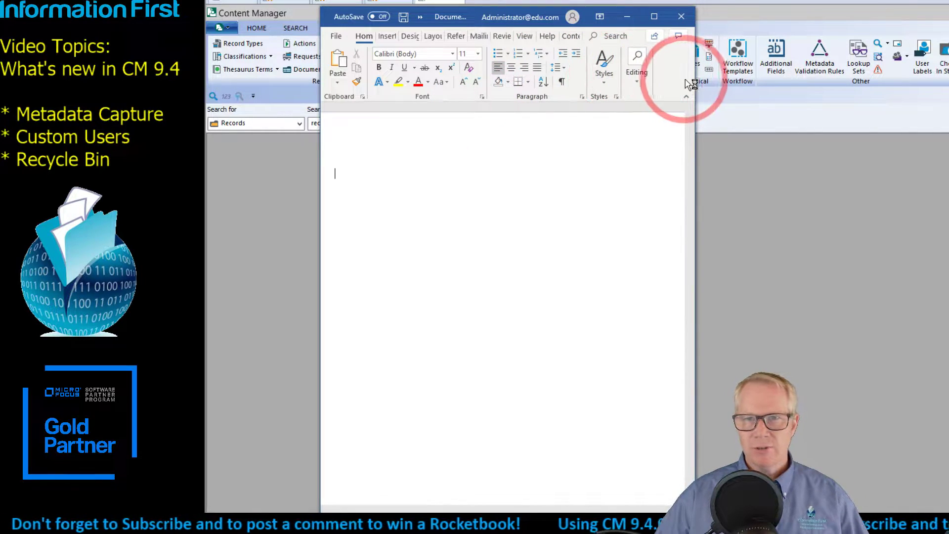
drag(691, 84, 924, 104)
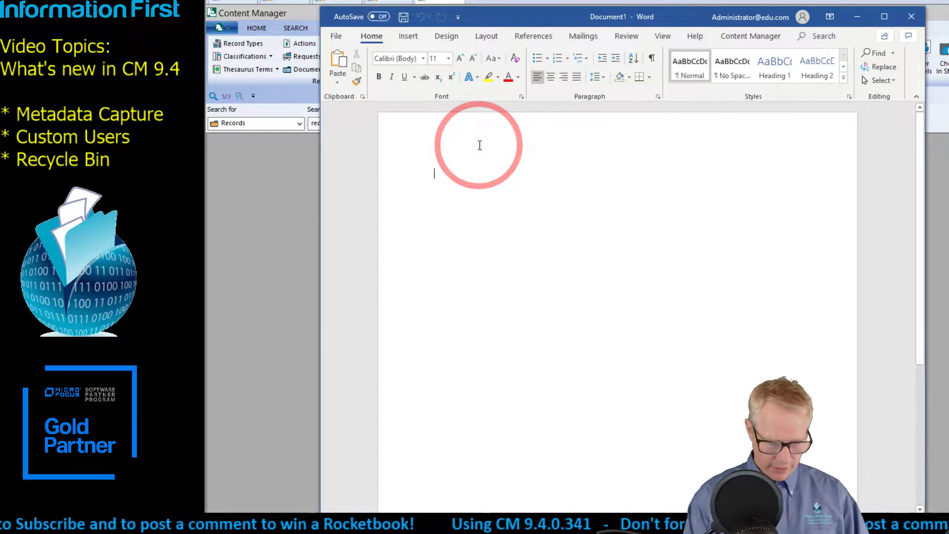
text(E)
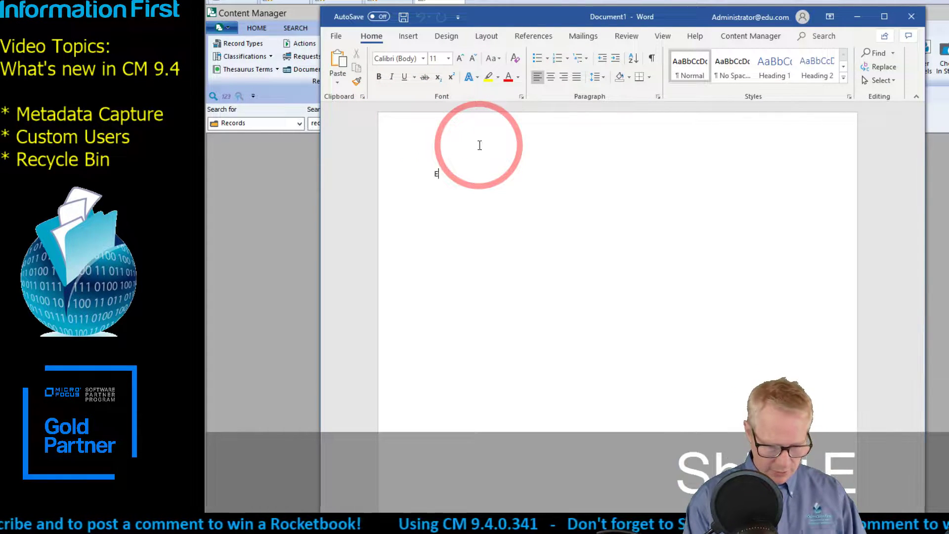
text(pisode)
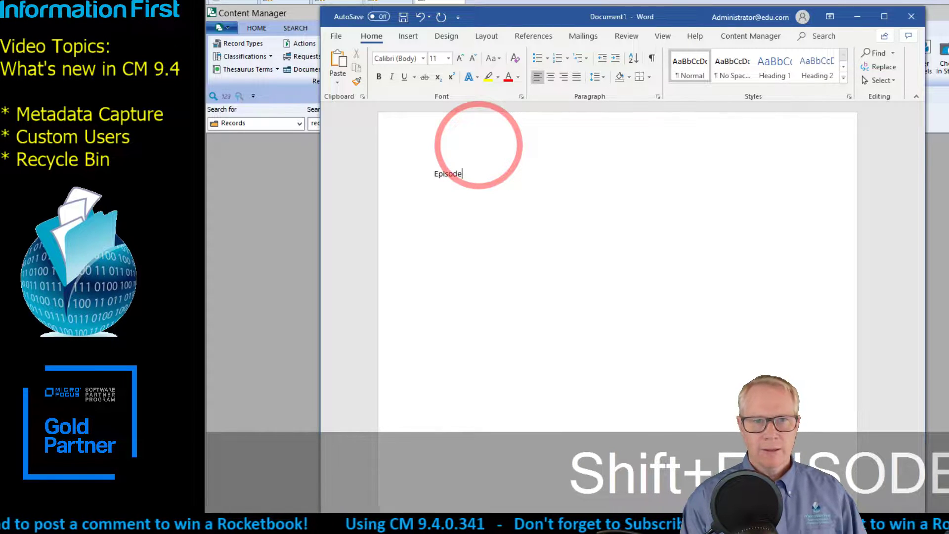
text( Two)
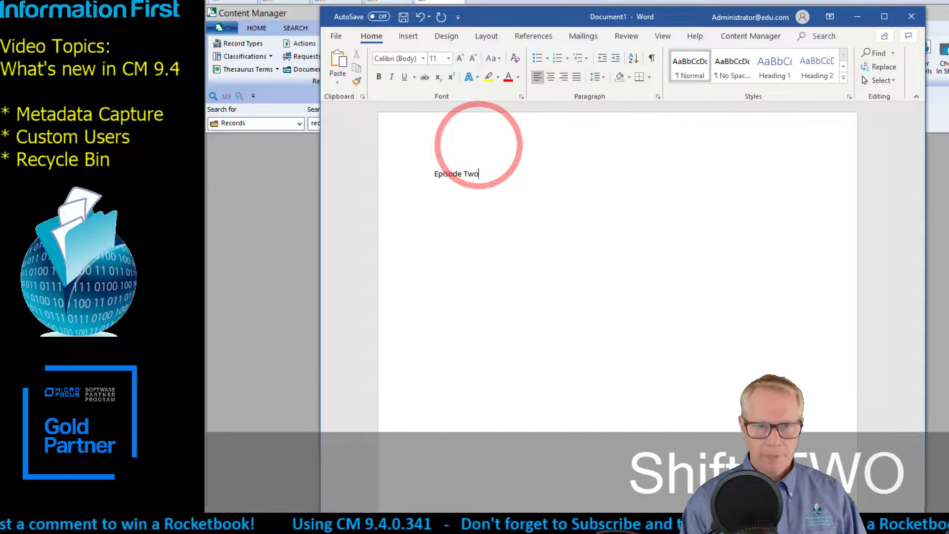
text(: The a)
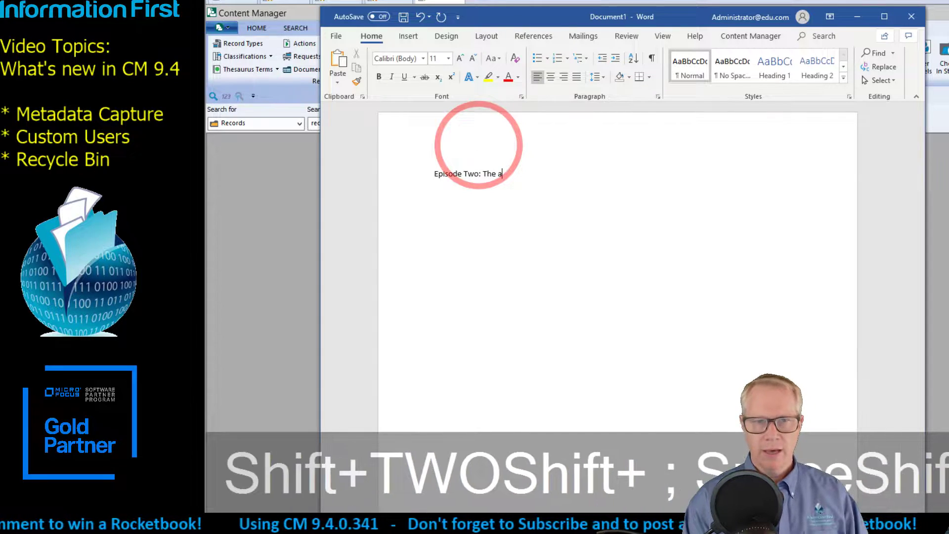
text(dminis)
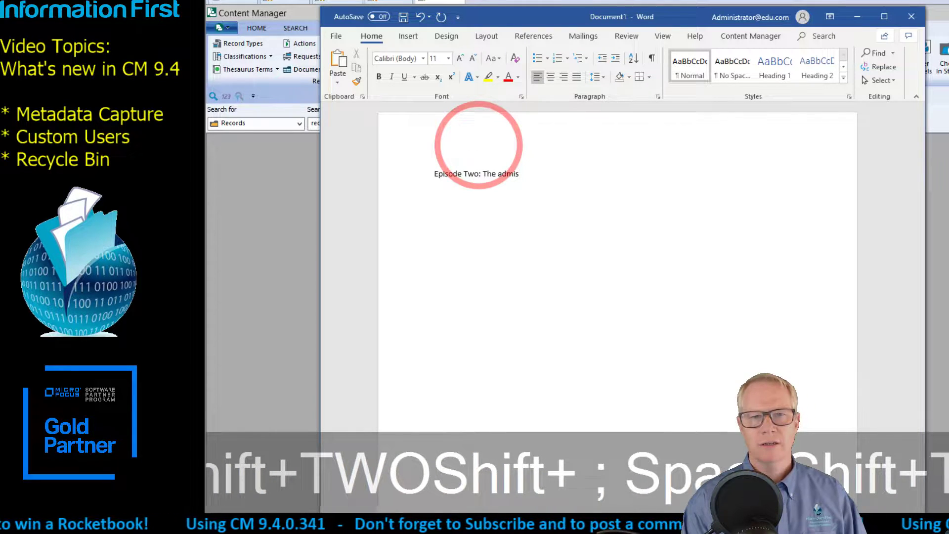
text(trator Strikes Back)
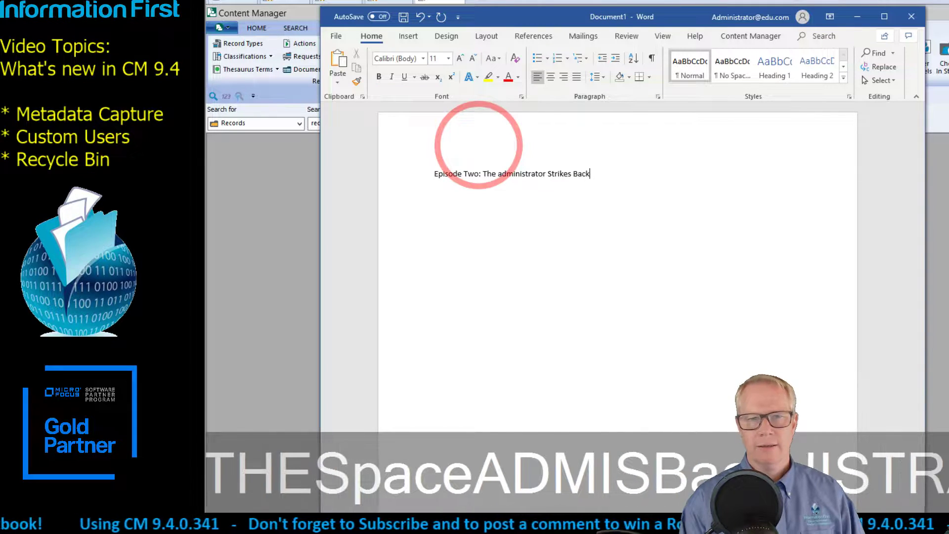
text(!)
Fill the document below the heading with sample text generated by =rand(10,4)
key(Return)
text(=ra)
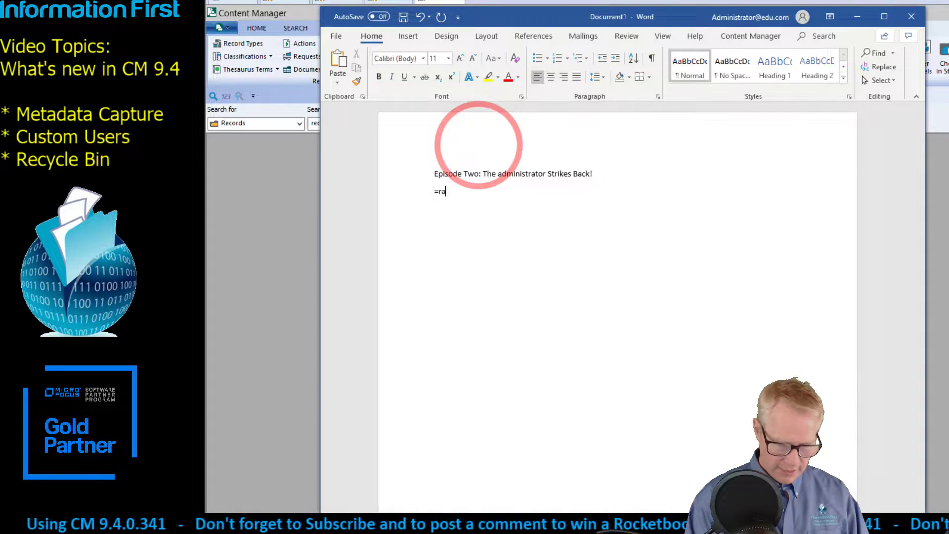
text(nd(10,4))
key(Return)
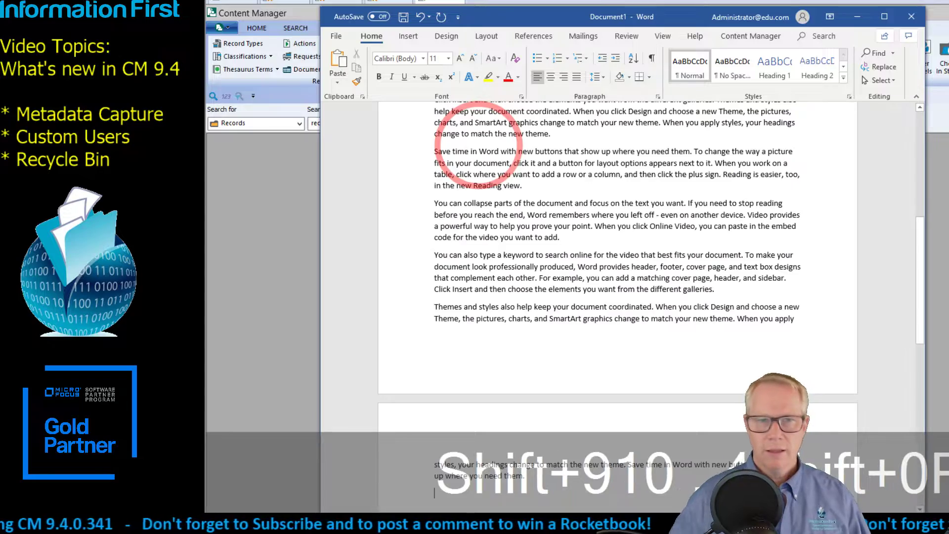
scroll(587, 207, up, 10)
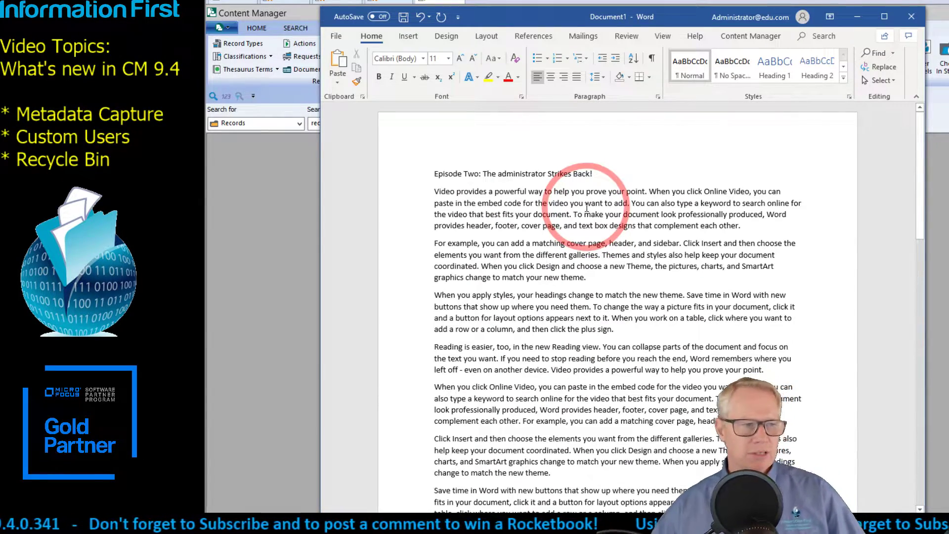
Open the document's advanced properties and set the title to "Untitled Richards Script"
click(338, 36)
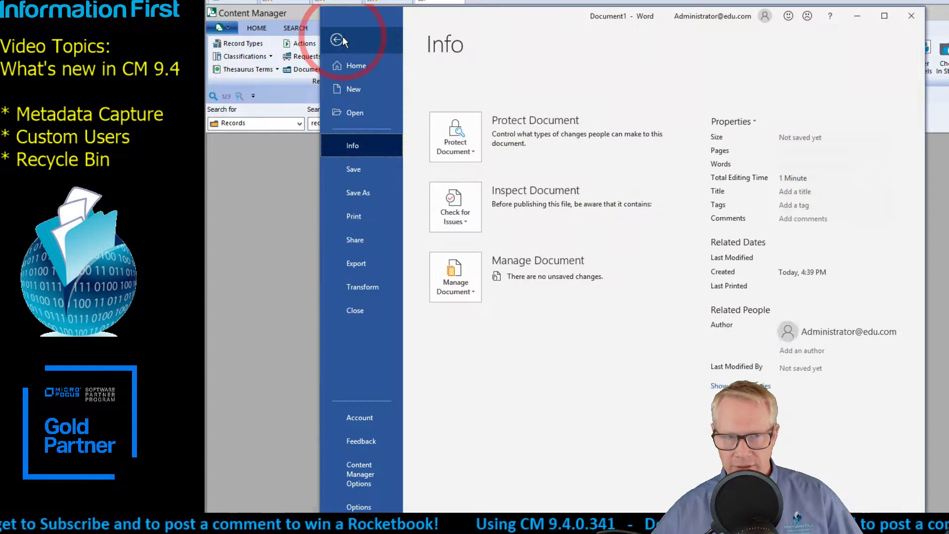
click(732, 123)
click(738, 141)
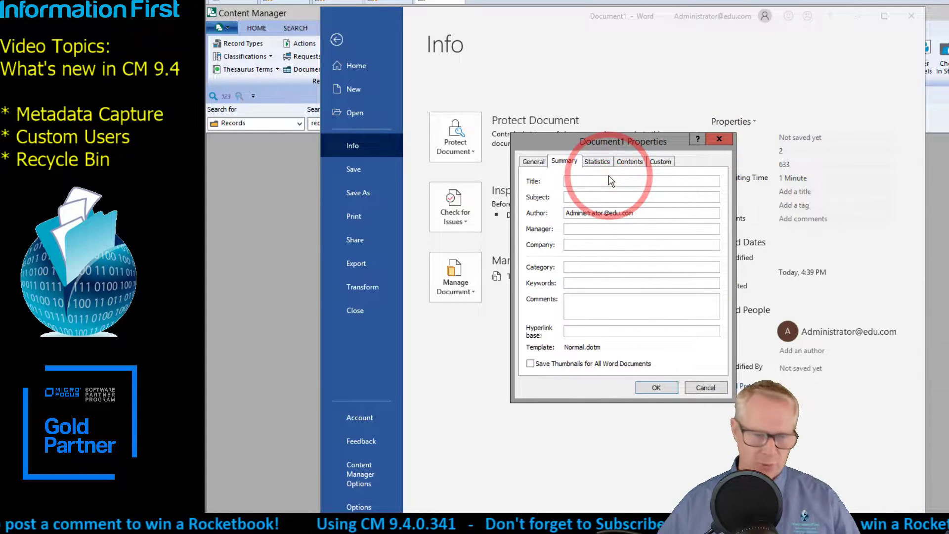
click(609, 179)
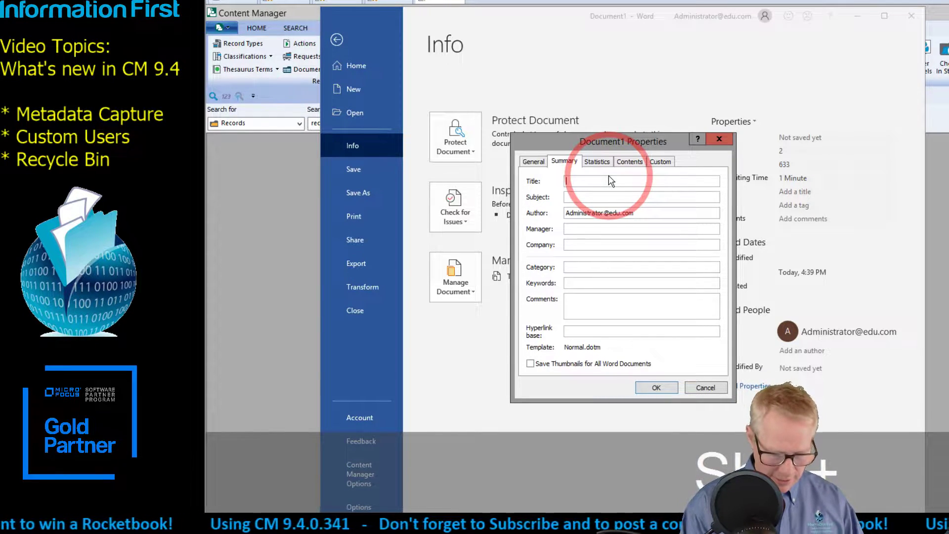
text(Un)
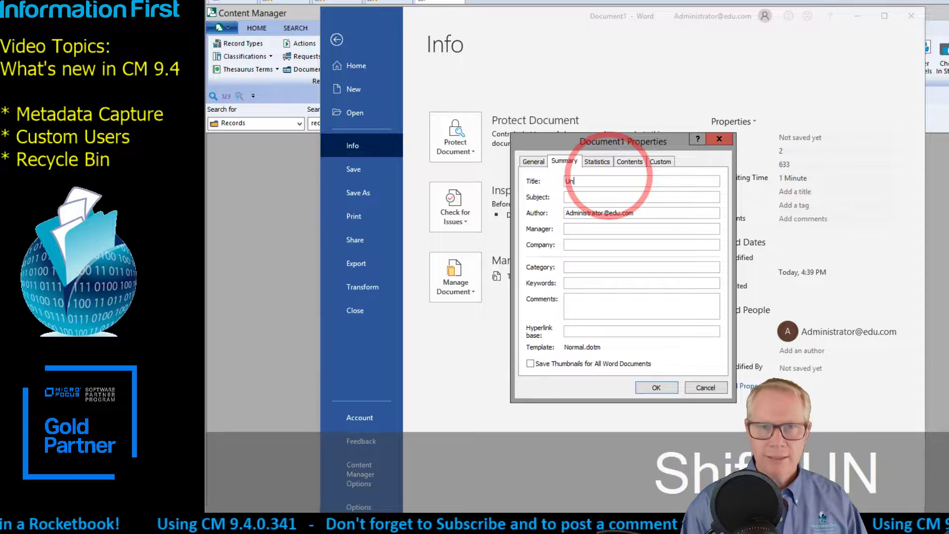
text(titled R)
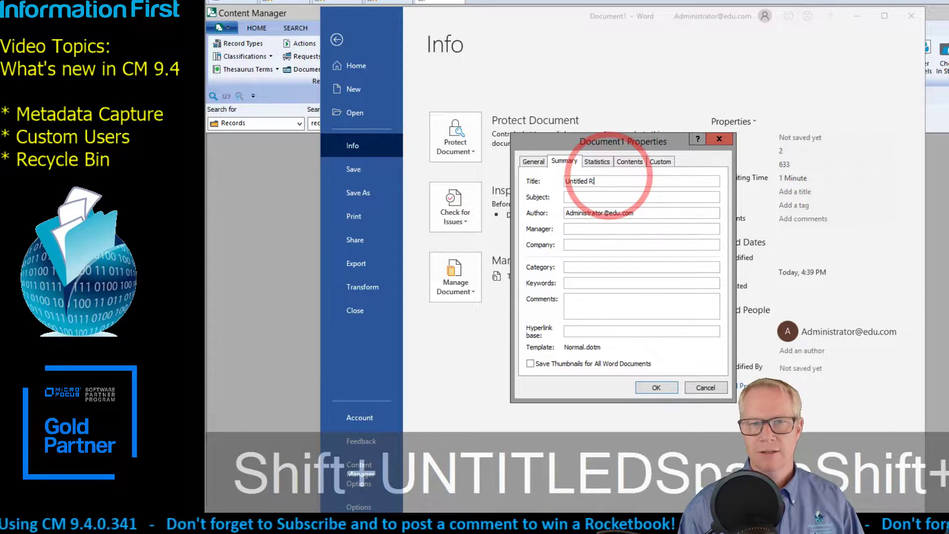
text(Icichards Script)
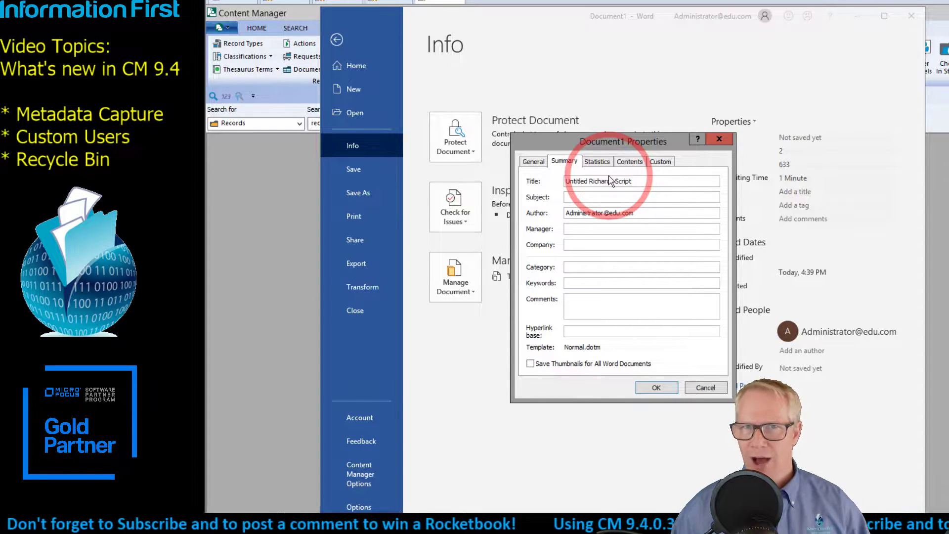
Set the subject in the document properties to "Space and moving things with Mind"
key(Tab)
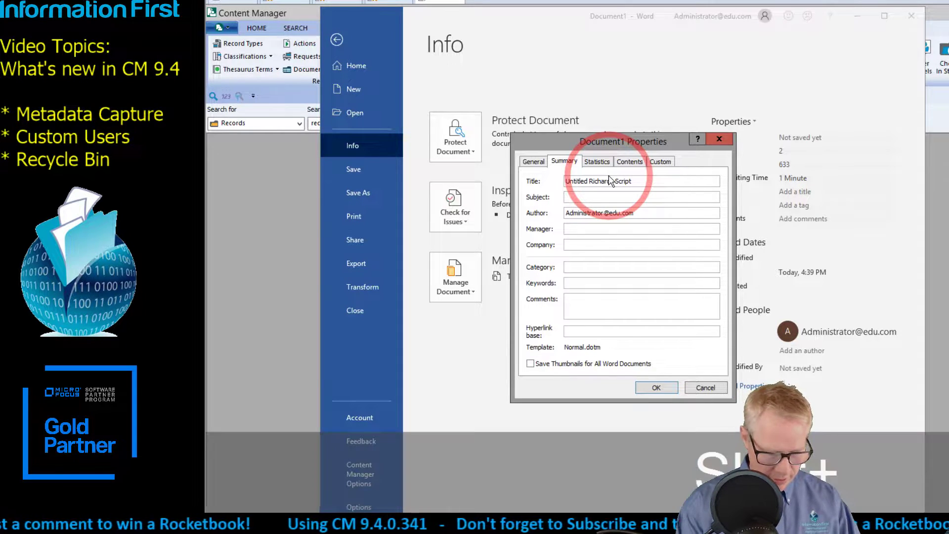
text(Space and )
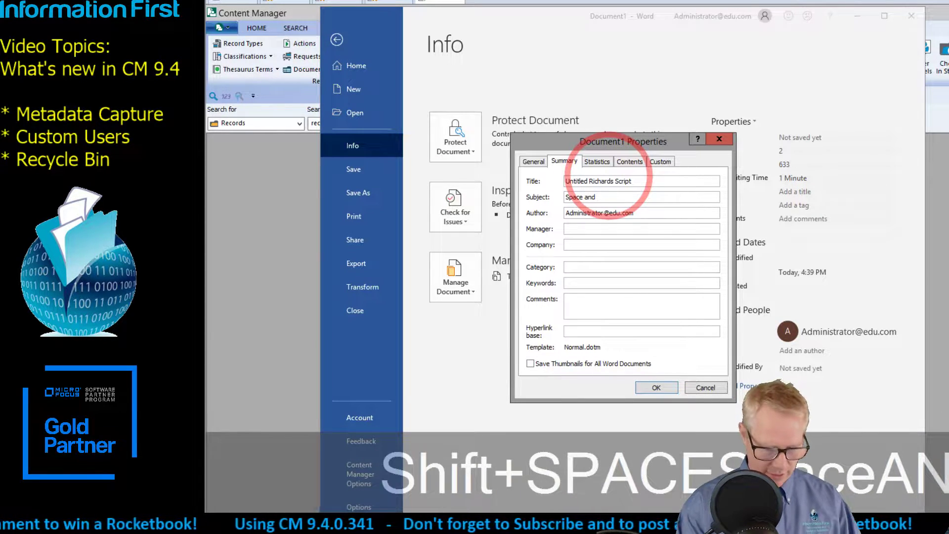
text(mving thing)
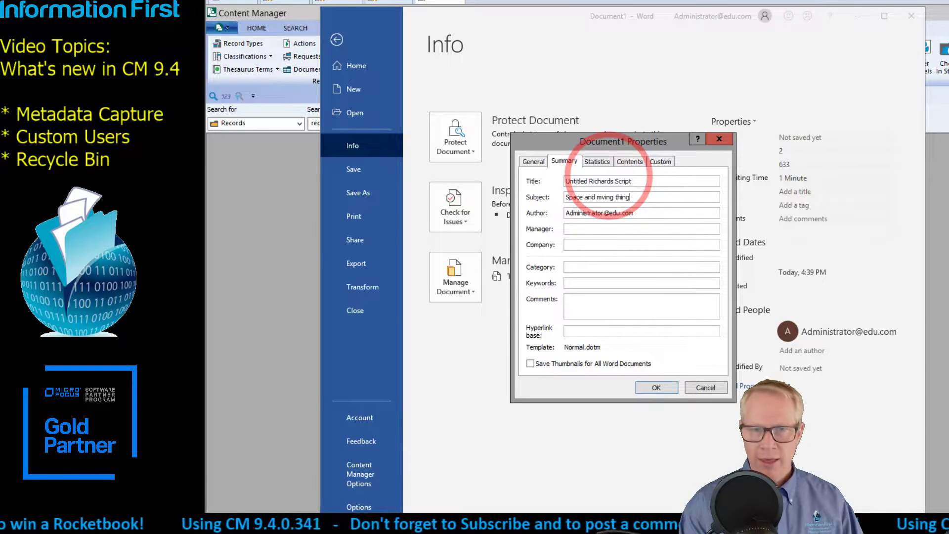
text(s with Mind)
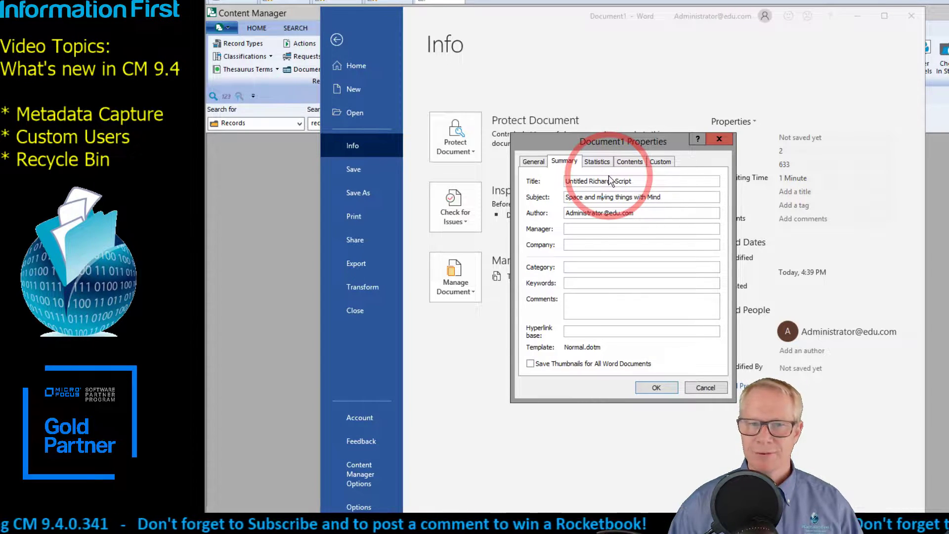
text(o)
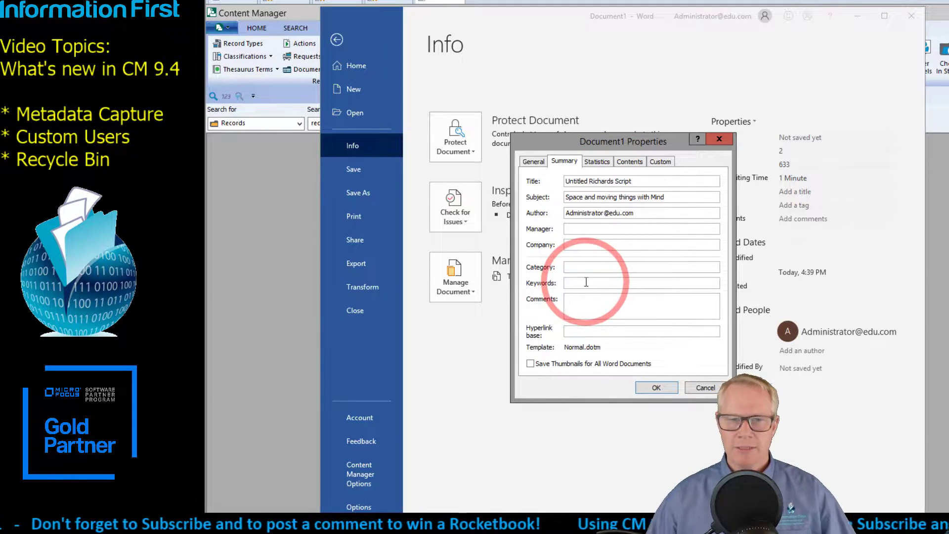
Enter "Star Trek Enterprise Wars" as the keywords in the document properties
click(603, 283)
text(Sta)
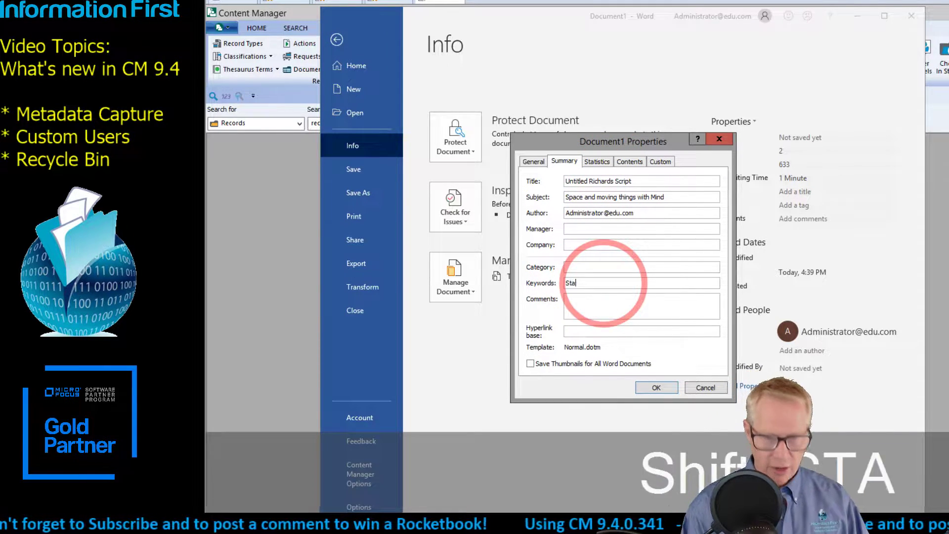
text(r Trek )
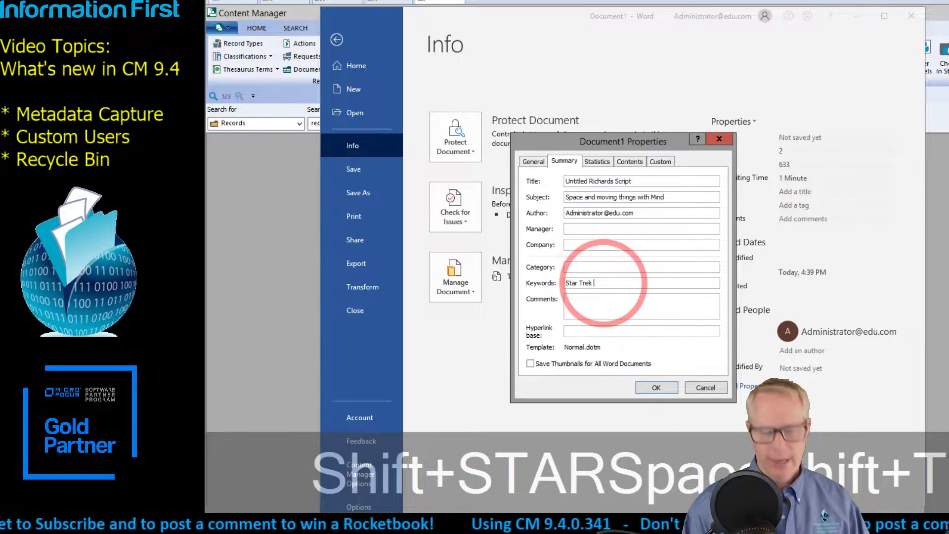
text(Enterp)
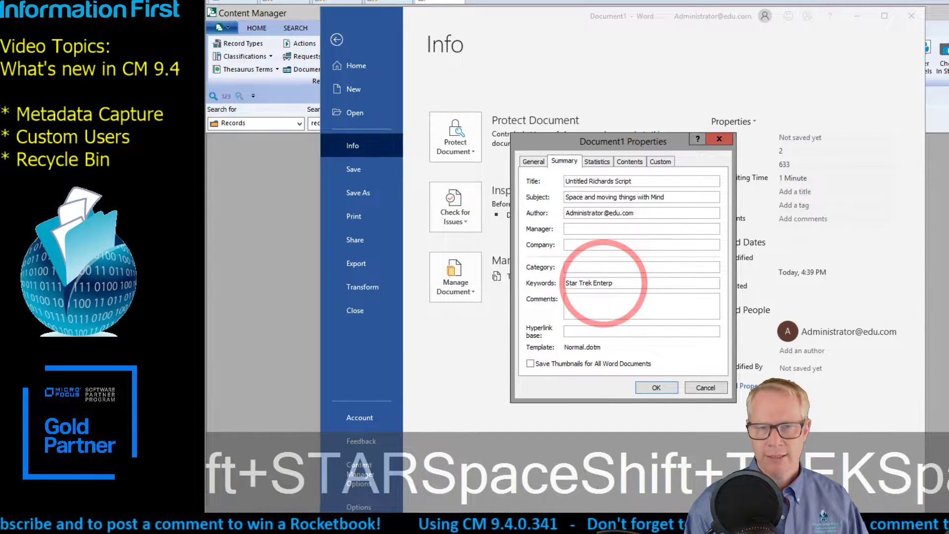
text(rise War)
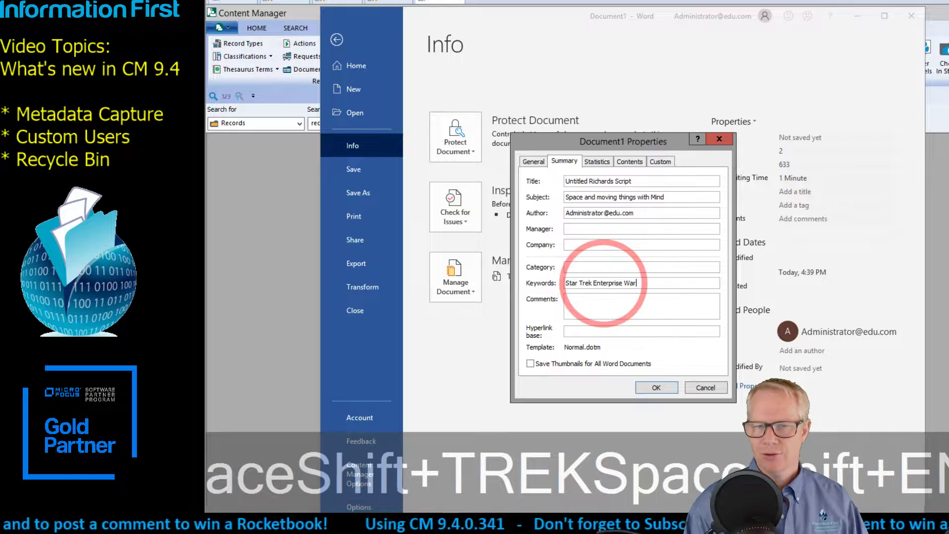
text(s)
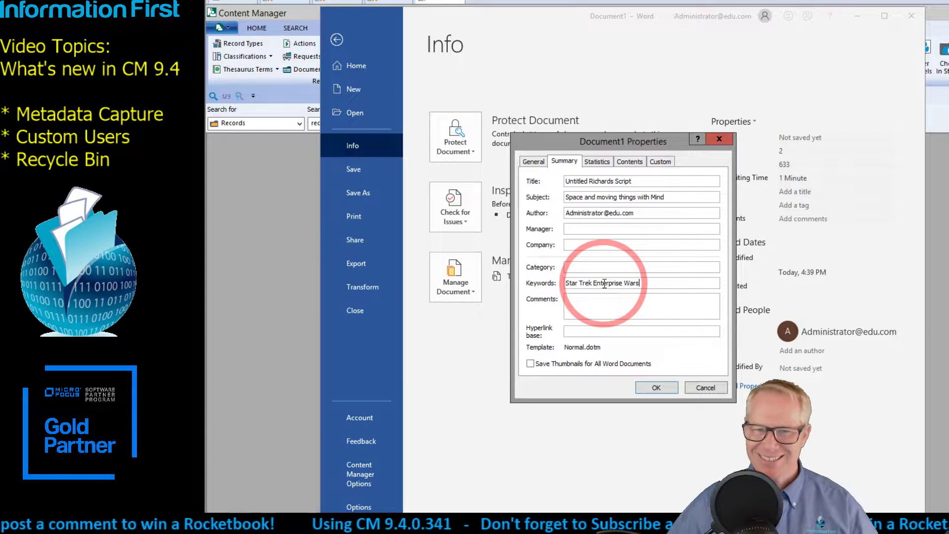
Set the document's comments to "My latest and Greatest" and apply the properties
click(642, 303)
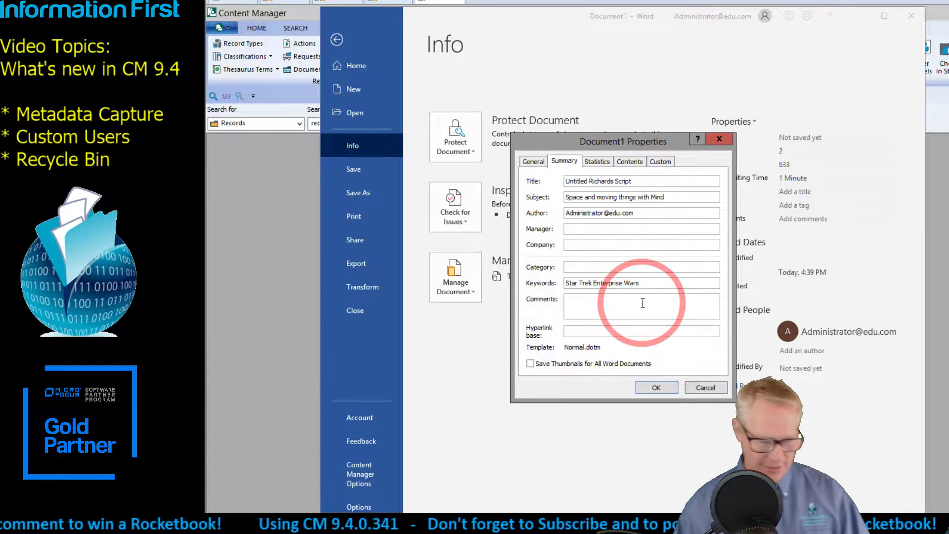
text(My latest and Drt)
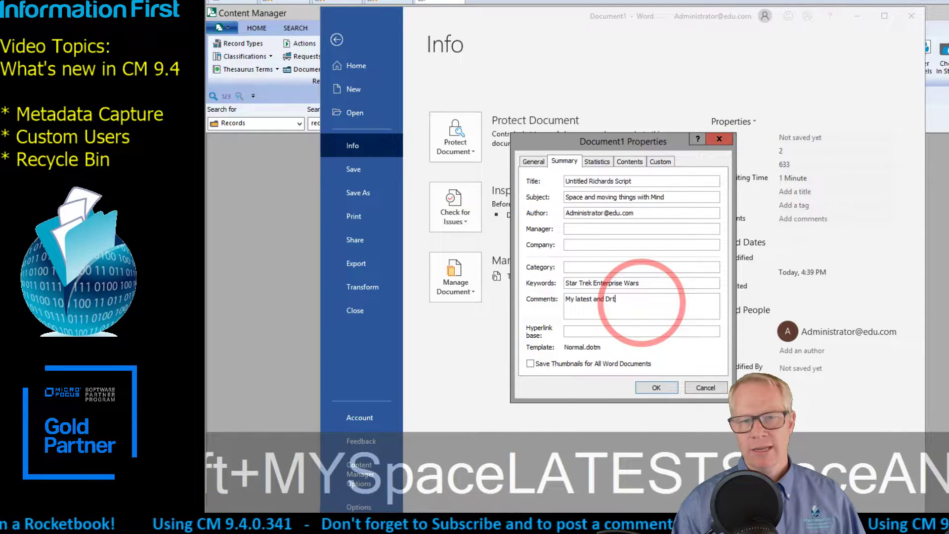
key(BackSpace)
key(BackSpace)
key(BackSpace)
text(Greatest)
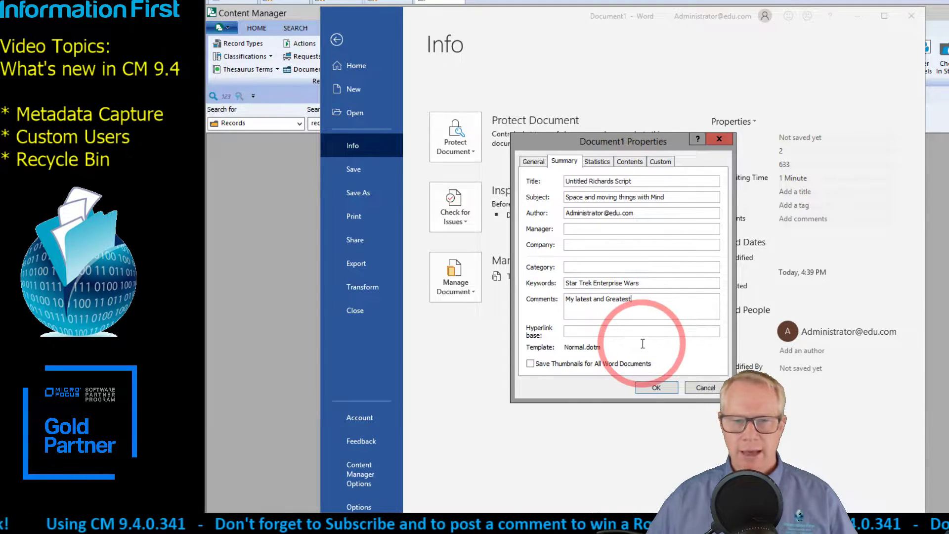
click(648, 388)
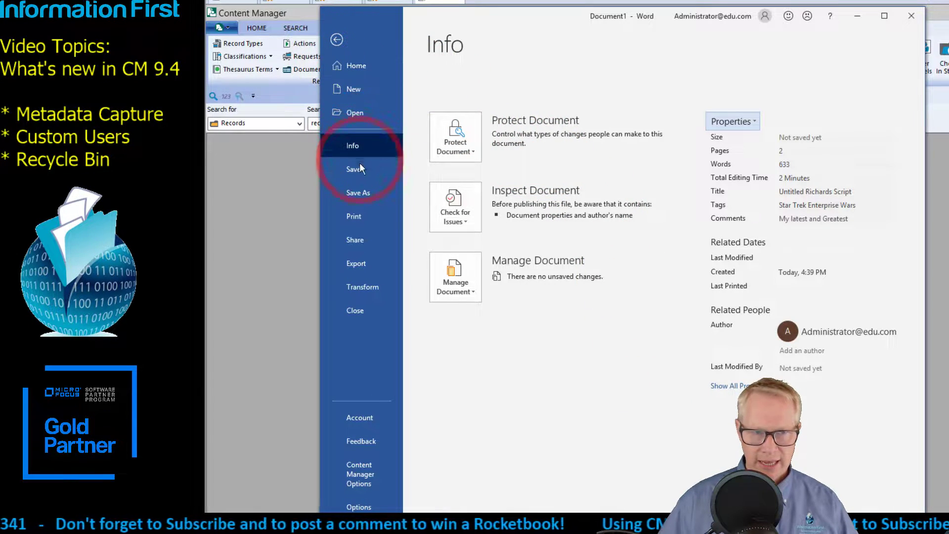
Start saving a copy of the document and choose the Desktop as the destination folder
click(357, 193)
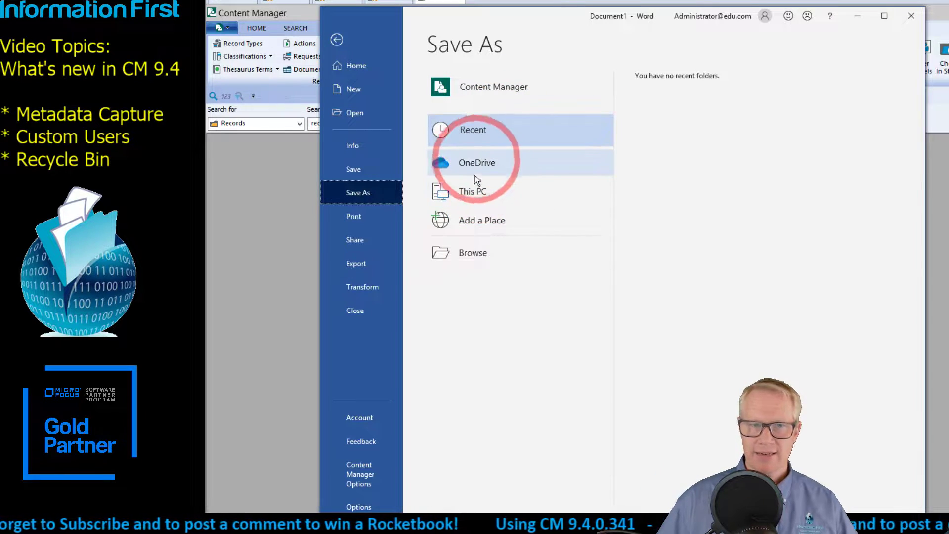
click(472, 251)
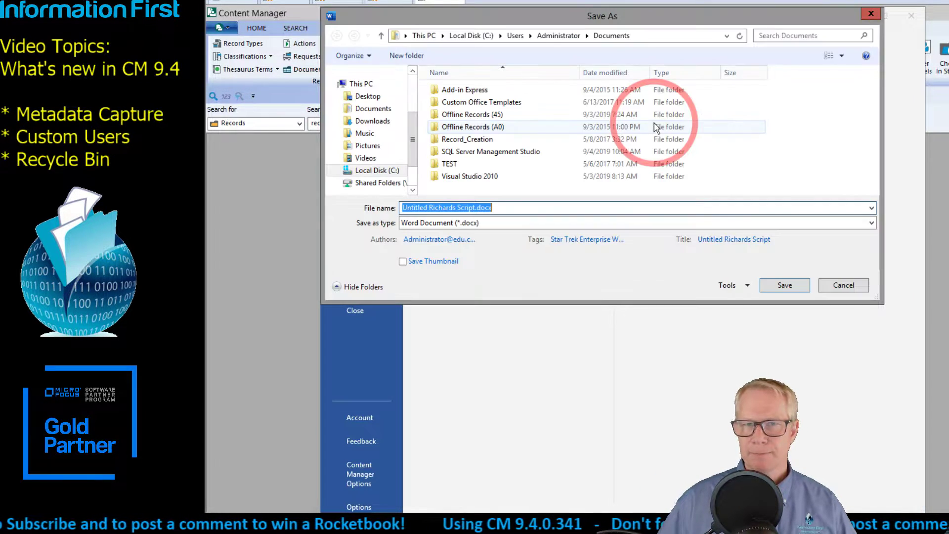
click(365, 97)
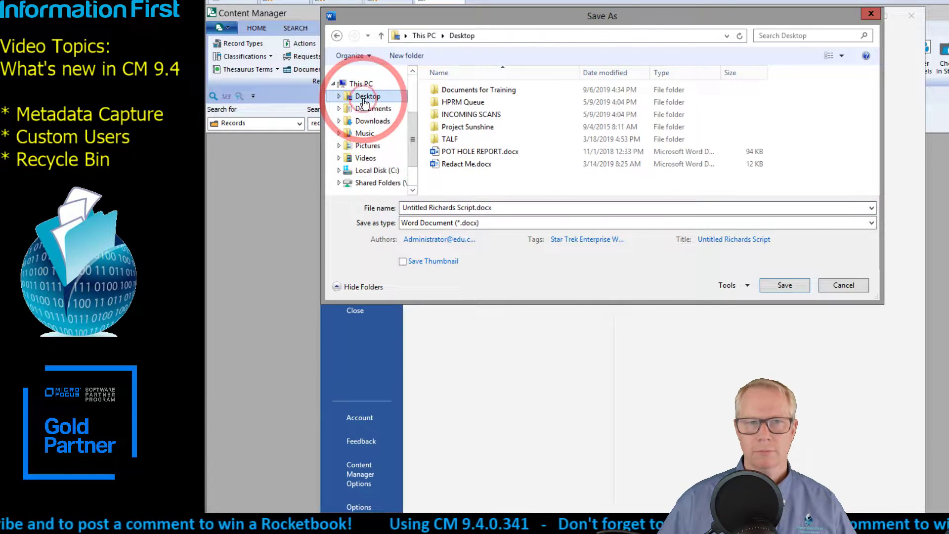
Replace the suggested file name with "Secret Script"
click(471, 208)
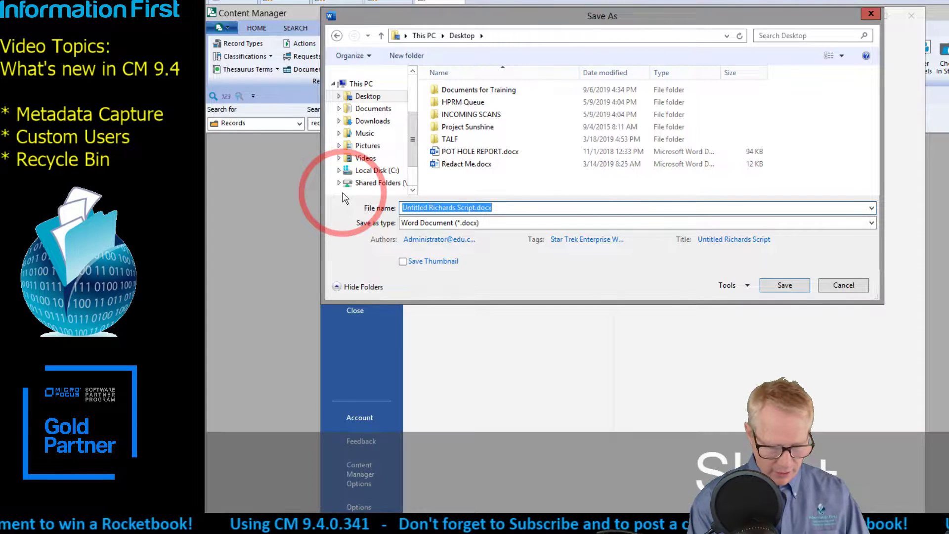
text(Secret)
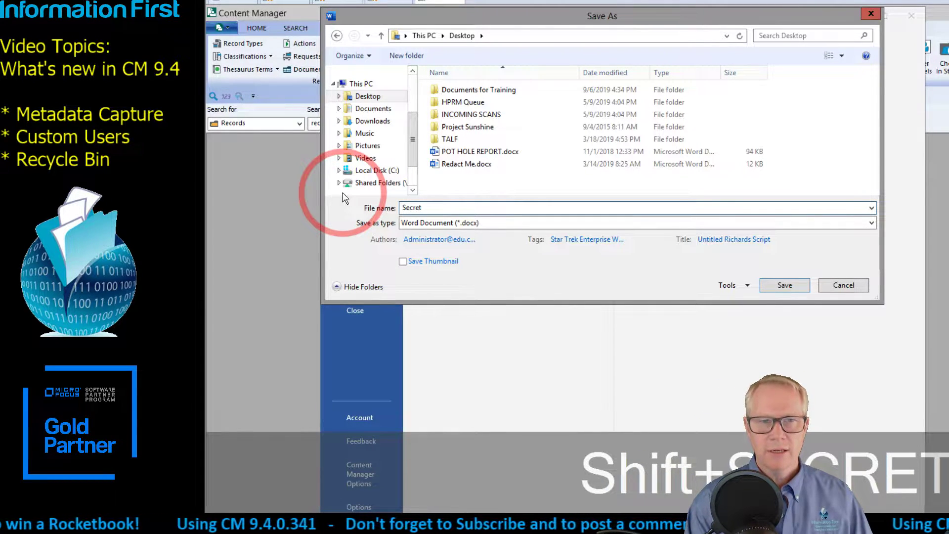
text( C)
key(BackSpace)
text(Scri[pt\)
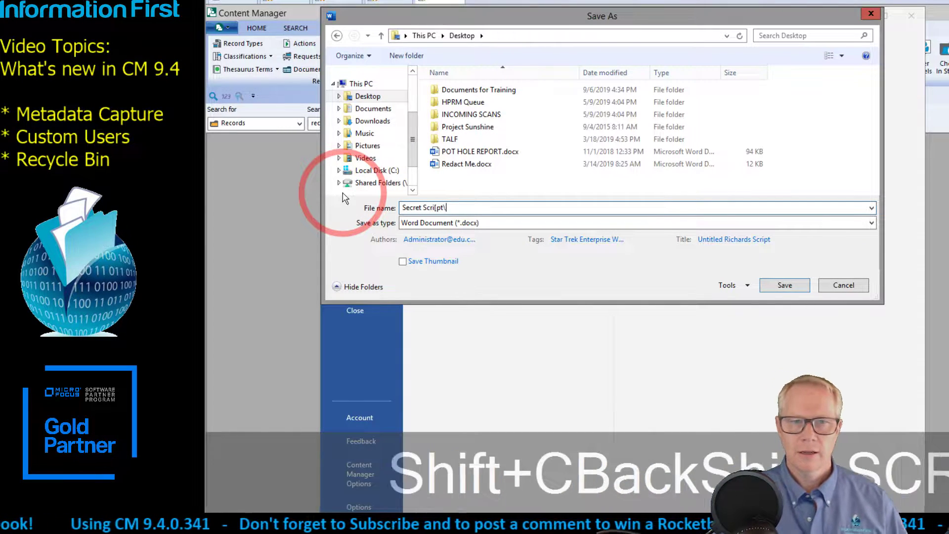
key(BackSpace)
key(BackSpace)
key(BackSpace)
key(BackSpace)
text(pt)
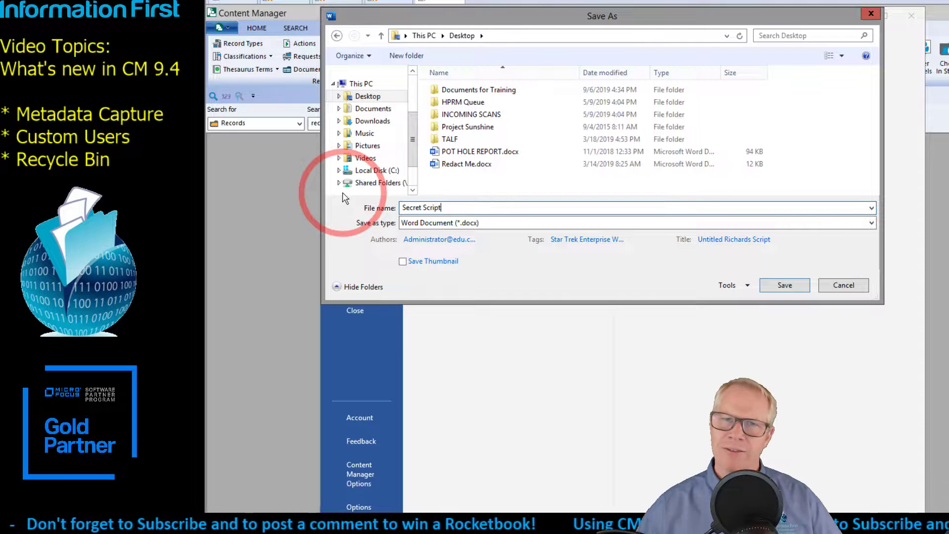
Save the file as a Word Document (*.docx) and close Word
click(530, 224)
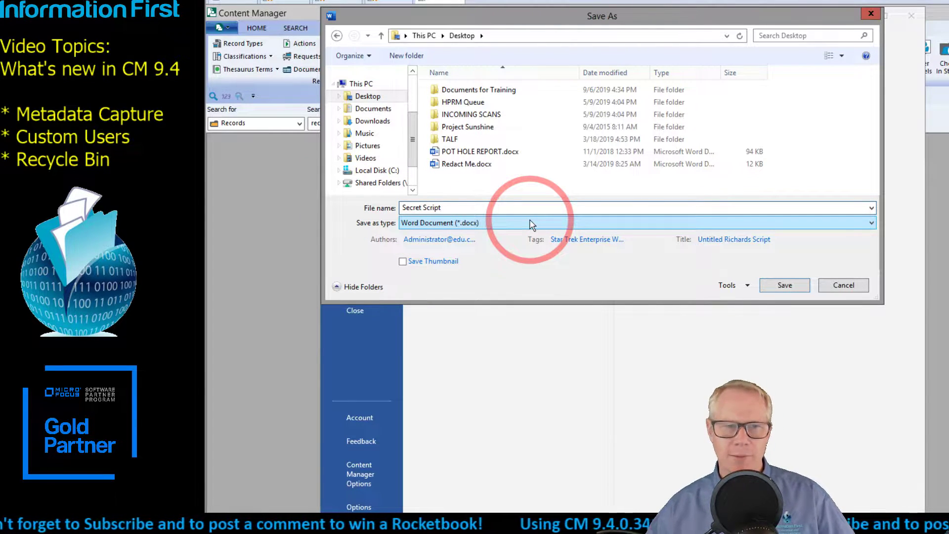
click(639, 240)
click(751, 266)
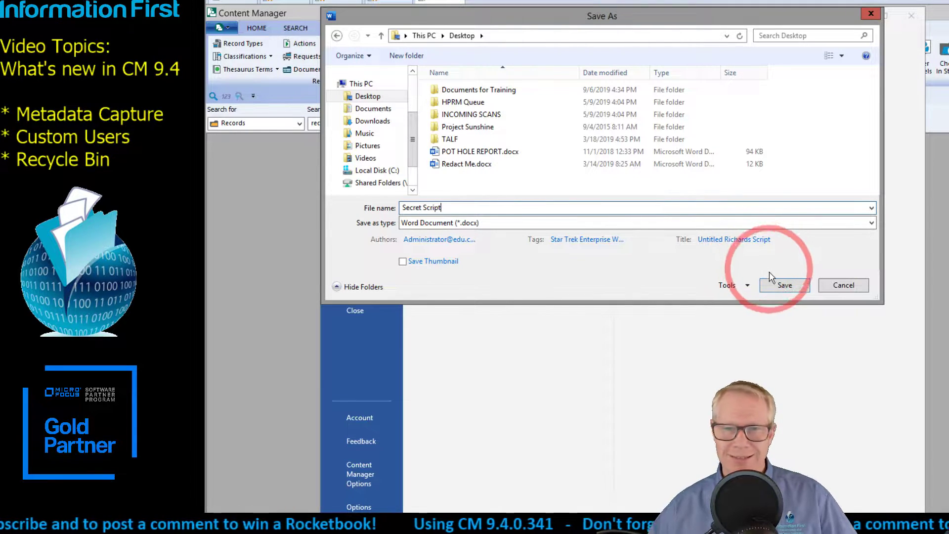
click(775, 283)
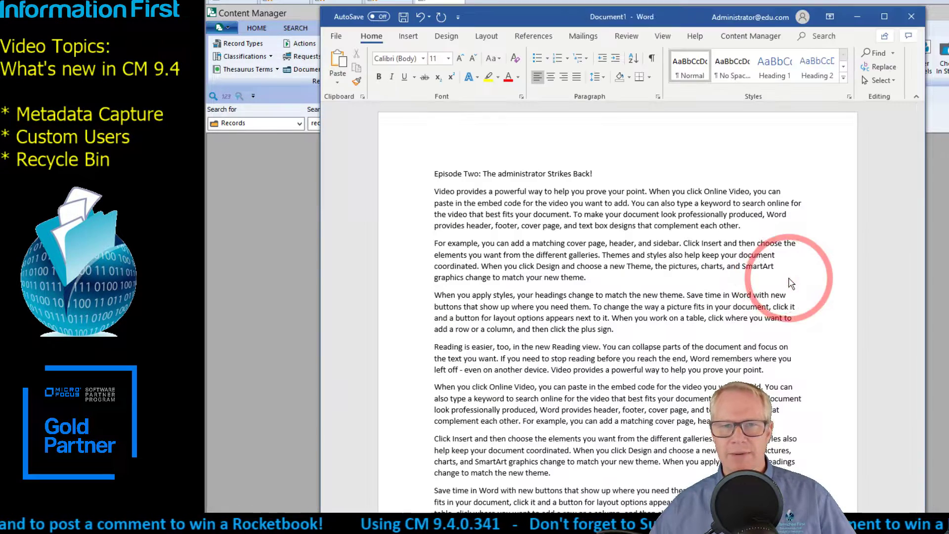
click(603, 94)
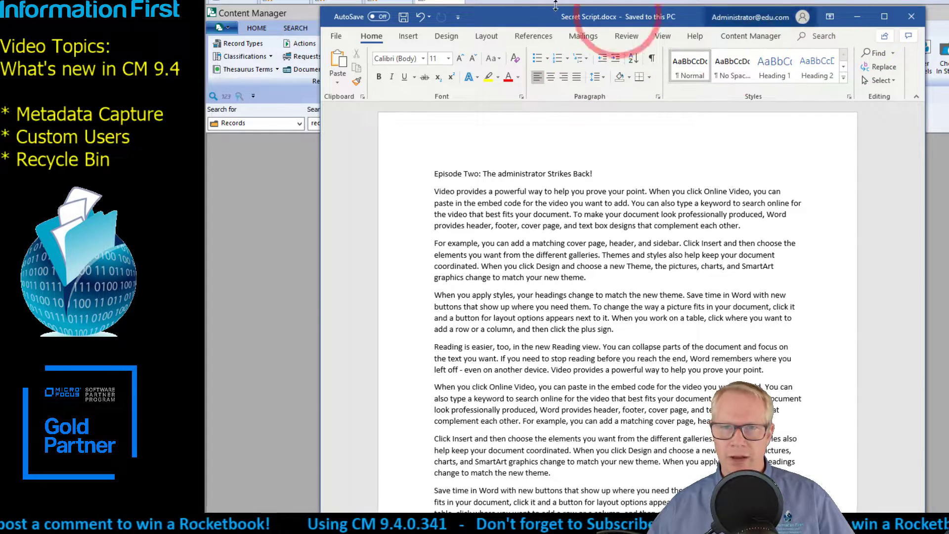
click(768, 30)
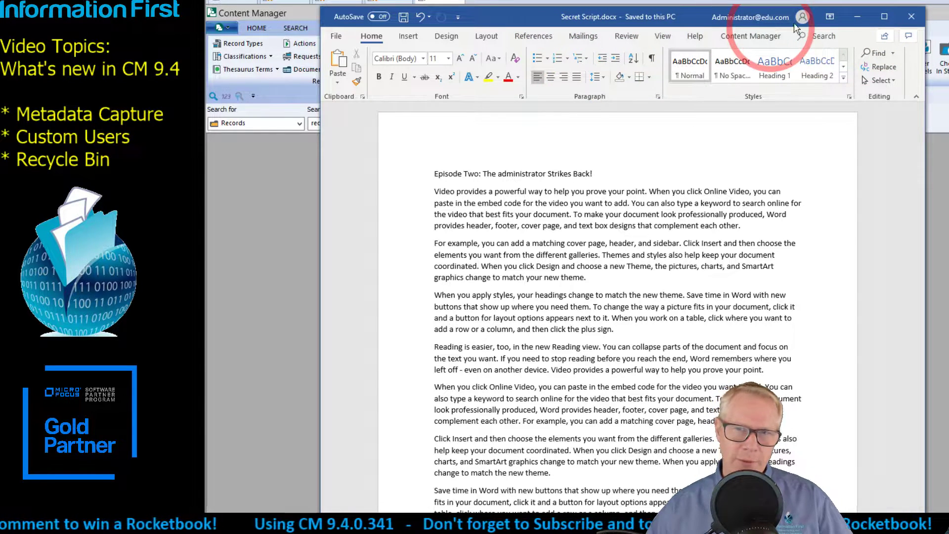
click(911, 16)
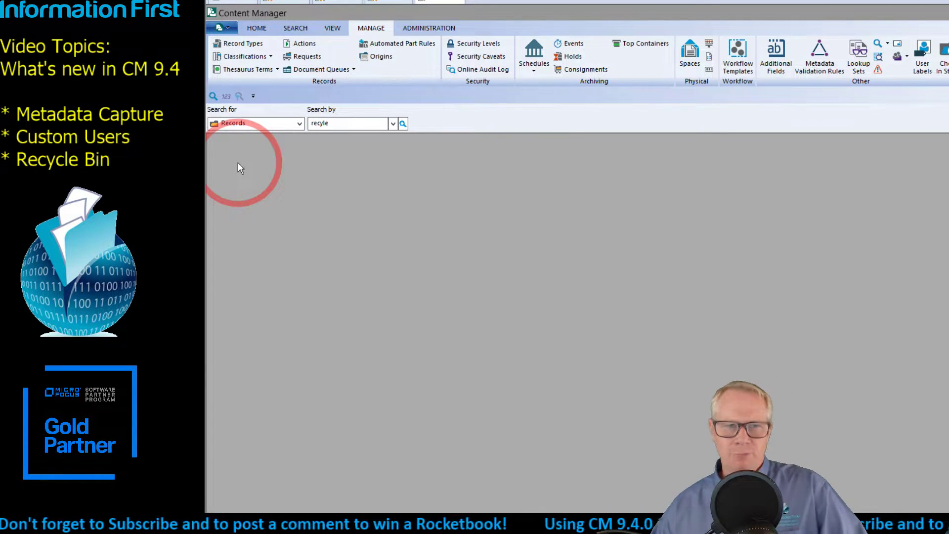
Examine the Content Manager System Options pages, including Record, Classification, Events, Compliance, Miscellaneous and Actions, and leave without changing anything
click(413, 30)
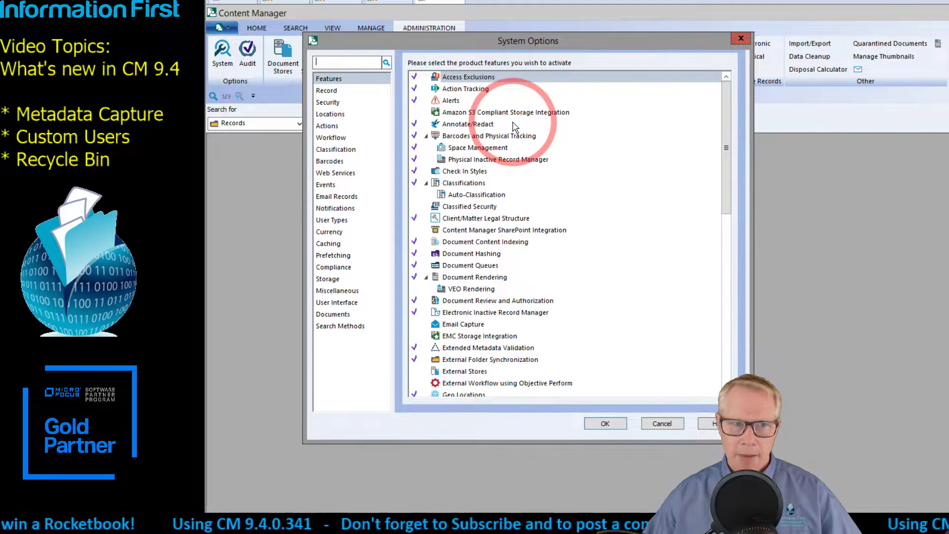
click(341, 91)
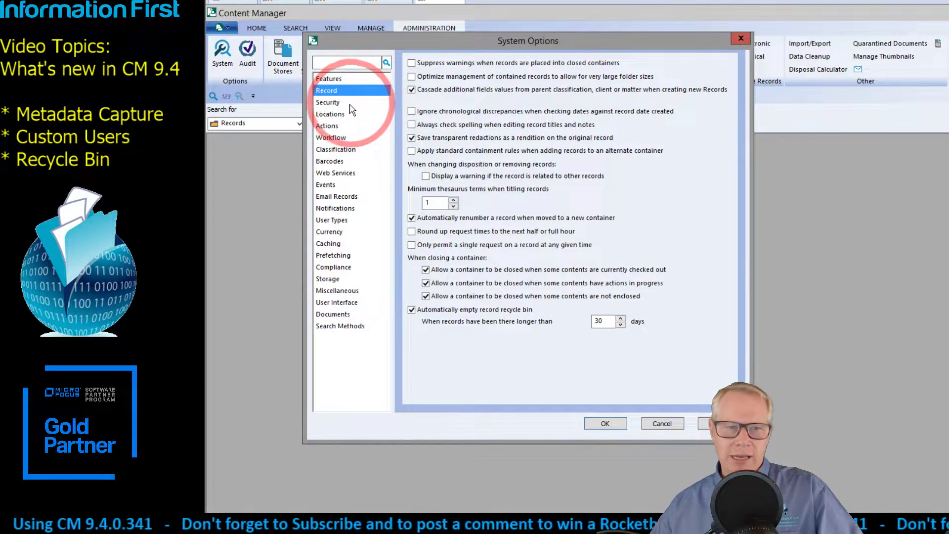
click(358, 114)
click(352, 149)
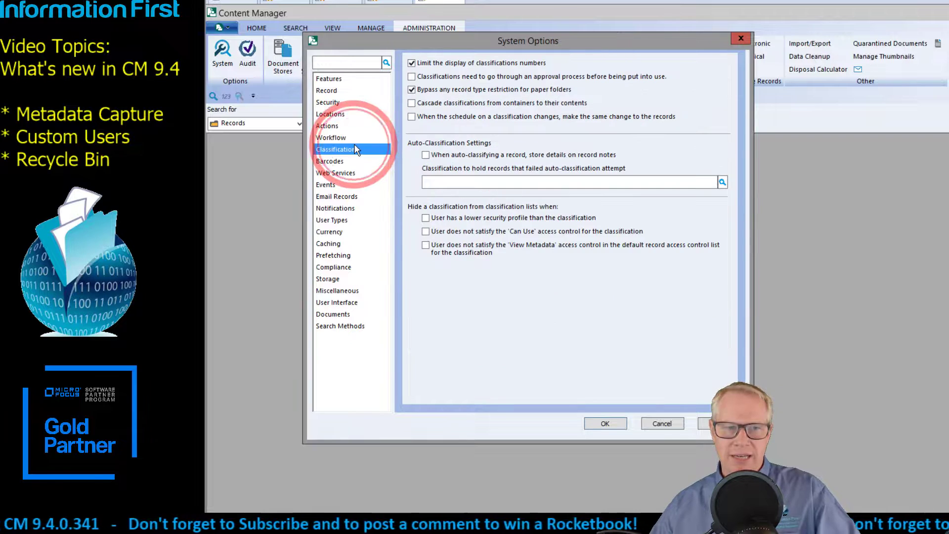
click(356, 186)
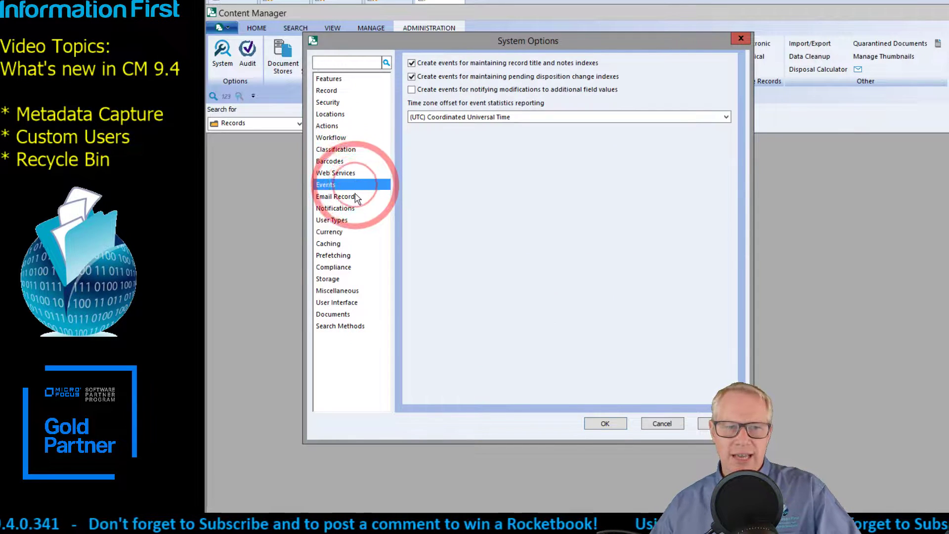
click(353, 220)
click(349, 244)
click(350, 267)
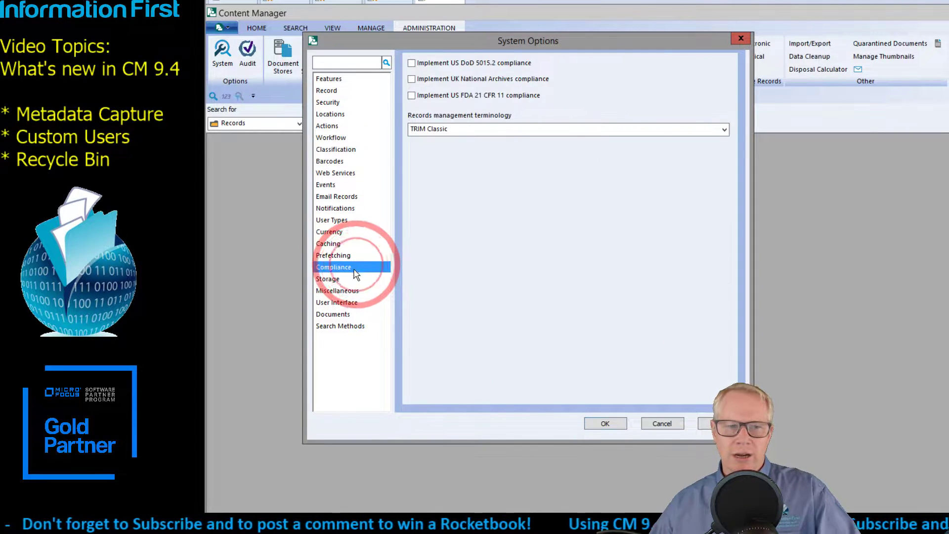
click(352, 279)
click(354, 291)
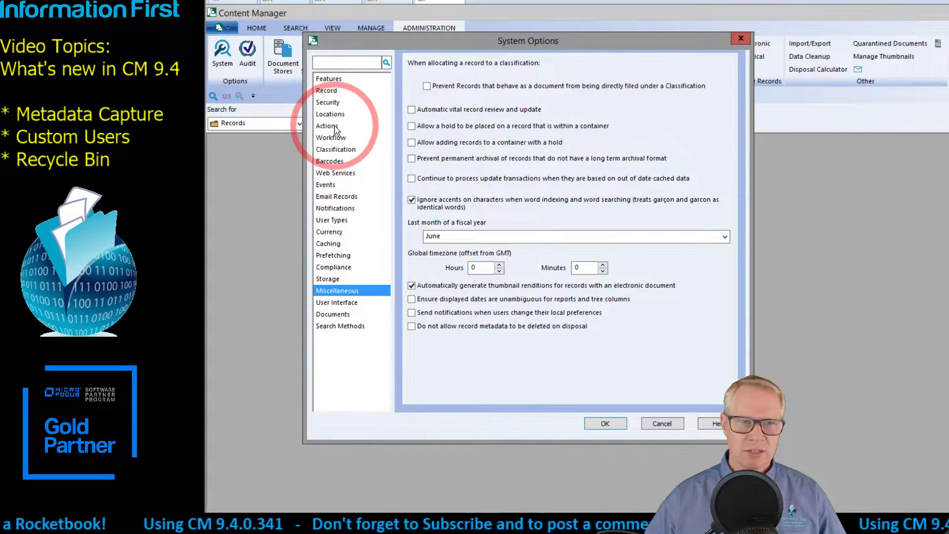
click(337, 126)
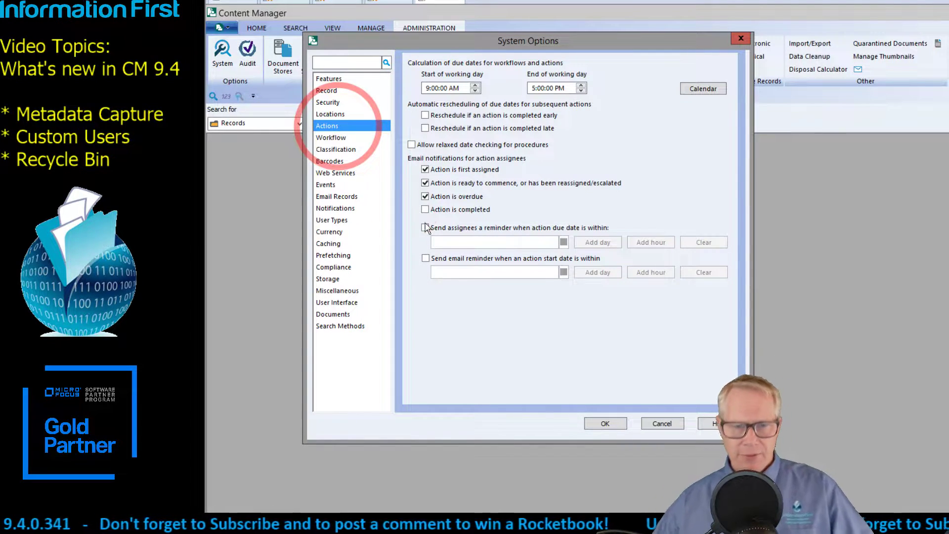
click(662, 423)
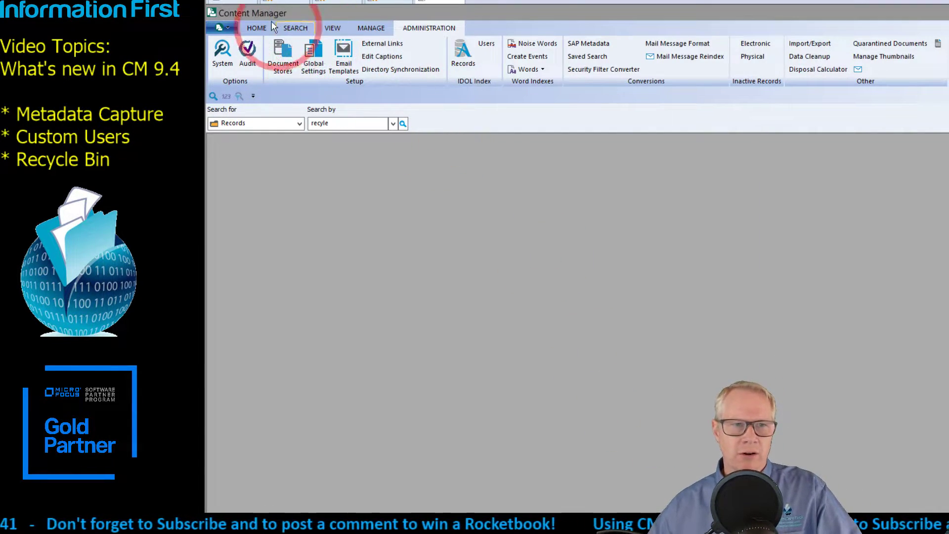
Open the list of all record types, close the Classifications list and reposition the record types window
click(371, 28)
click(245, 56)
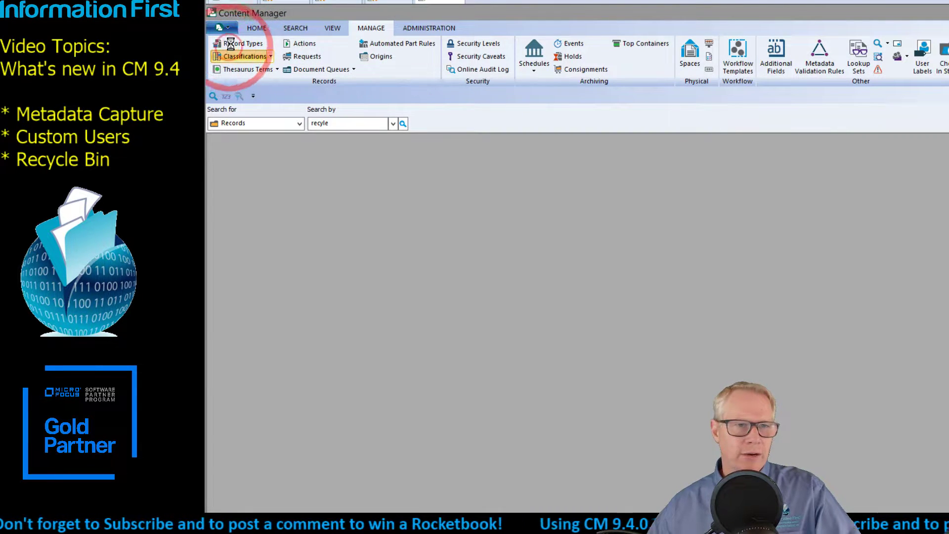
click(243, 43)
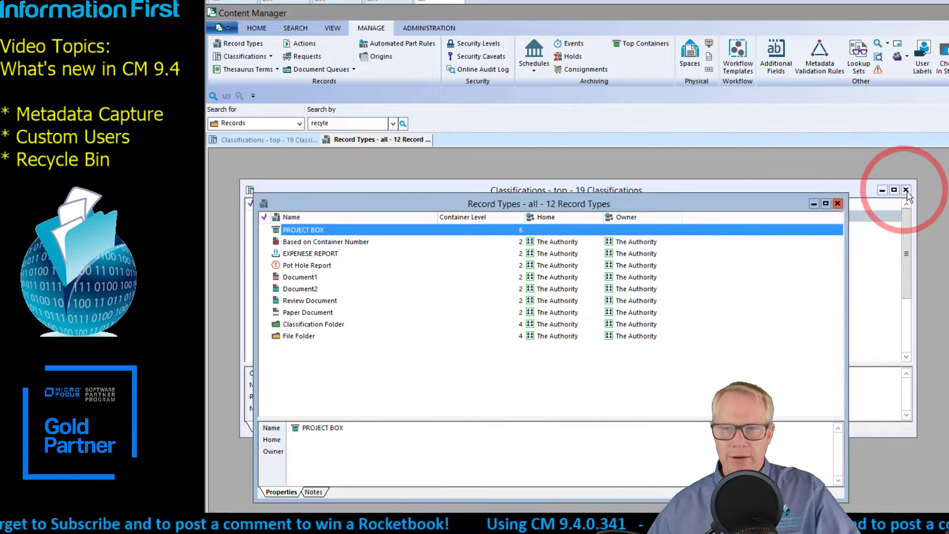
click(906, 190)
drag(565, 190, 541, 164)
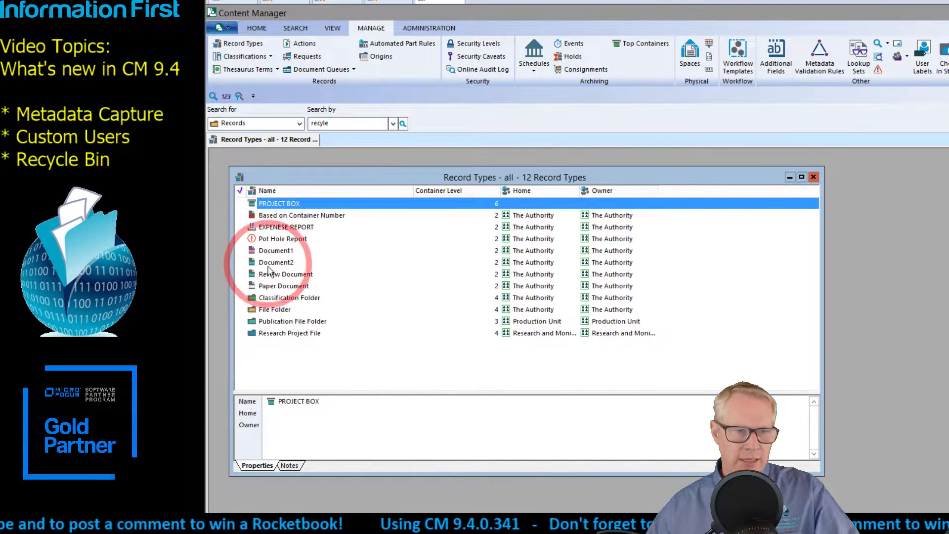
Open the properties of the Review Document record type and display its Metadata Capture settings
click(281, 274)
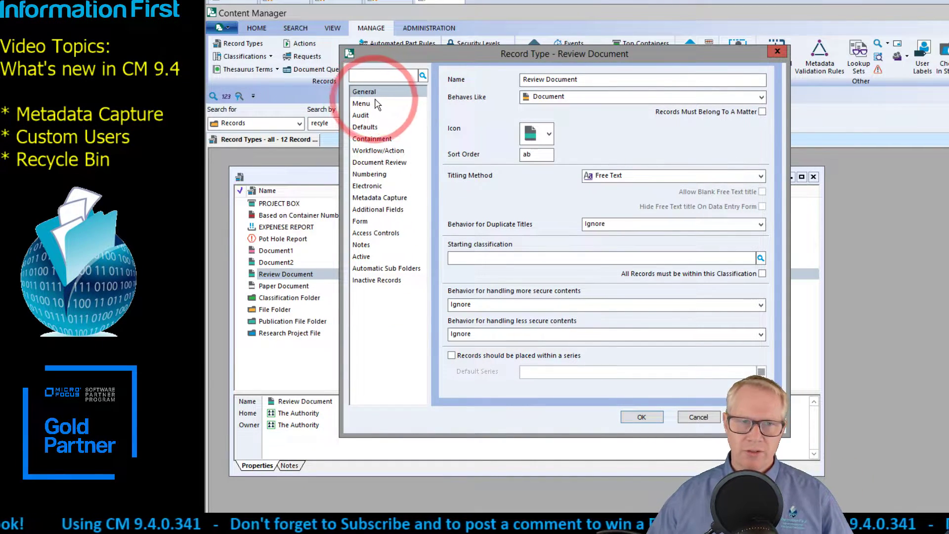
click(383, 117)
click(410, 149)
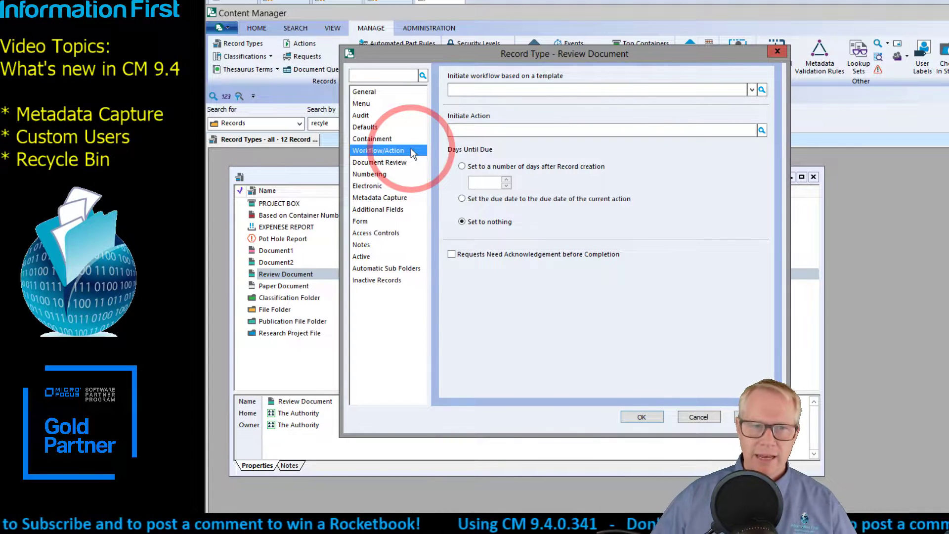
click(401, 197)
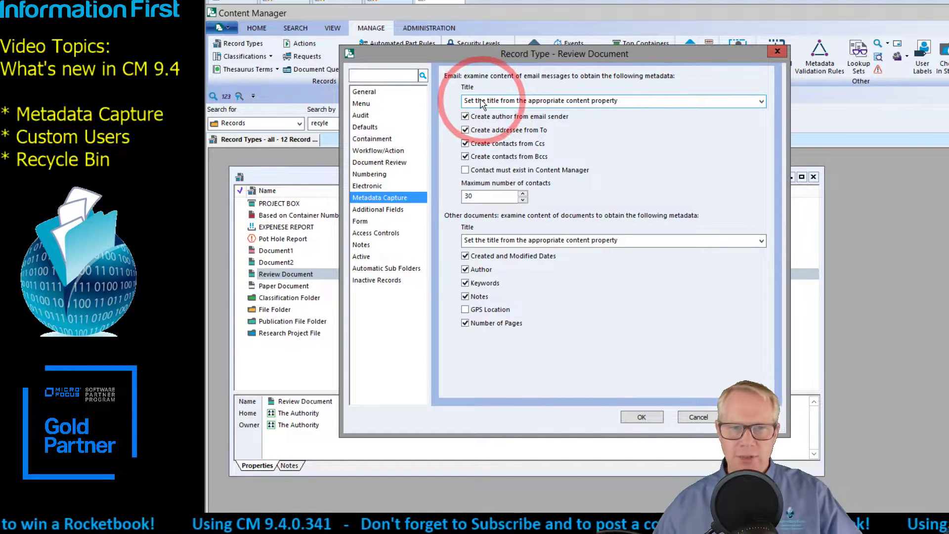
Choose "Set the title from the appropriate content property" as the email title option and save the Review Document record type
click(584, 101)
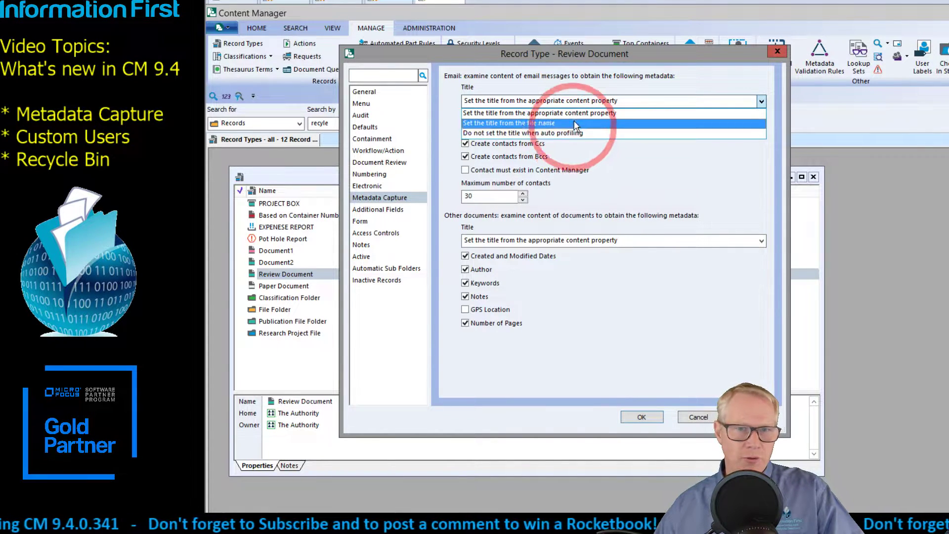
click(568, 112)
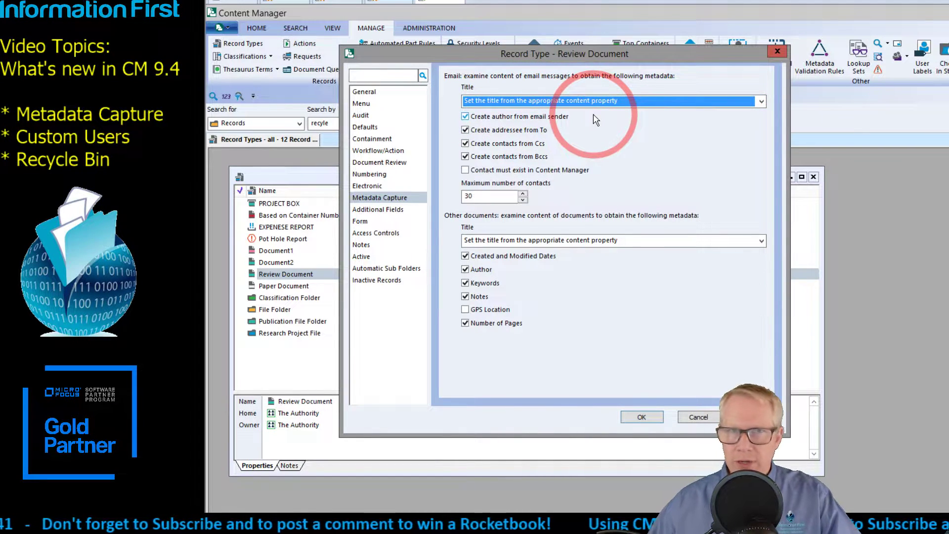
click(643, 418)
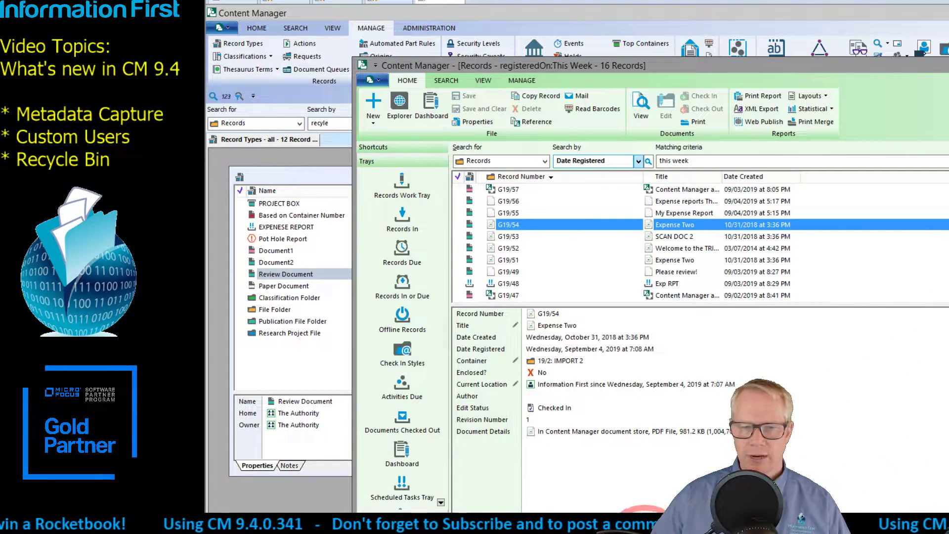
Dismiss the second Content Manager window listing the records registered this week
click(844, 112)
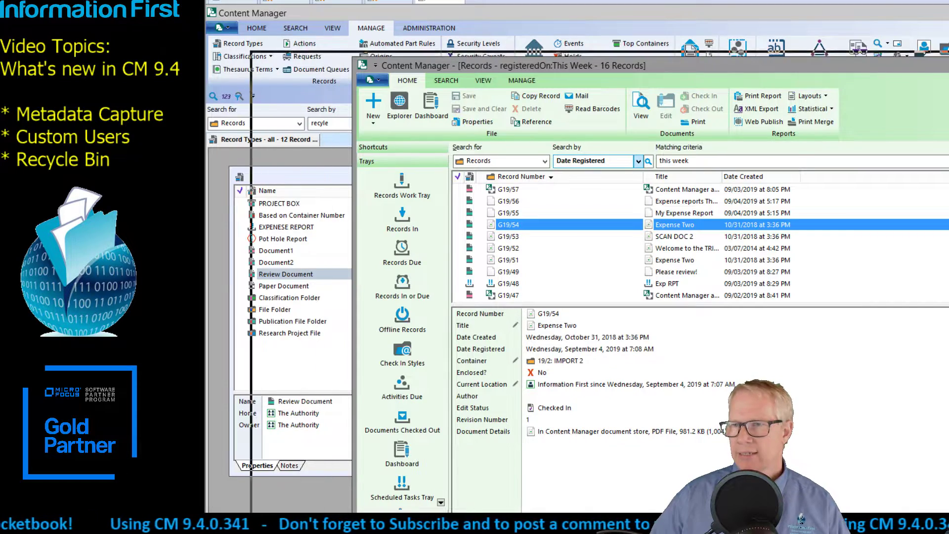
drag(941, 65, 791, 56)
key(alt+F4)
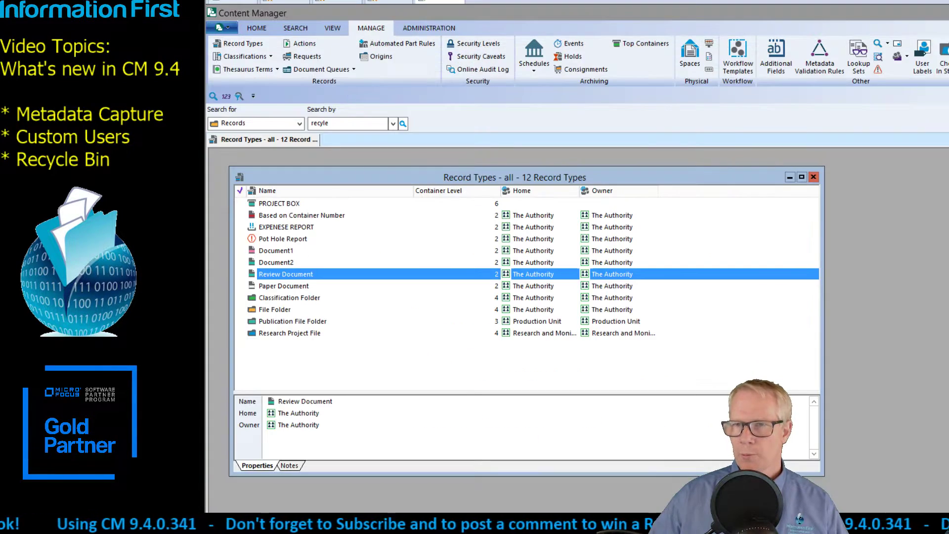
Move Secret Script.docx beside Redact Me.docx on the Windows desktop and return to Content Manager
key(super+d)
click(636, 183)
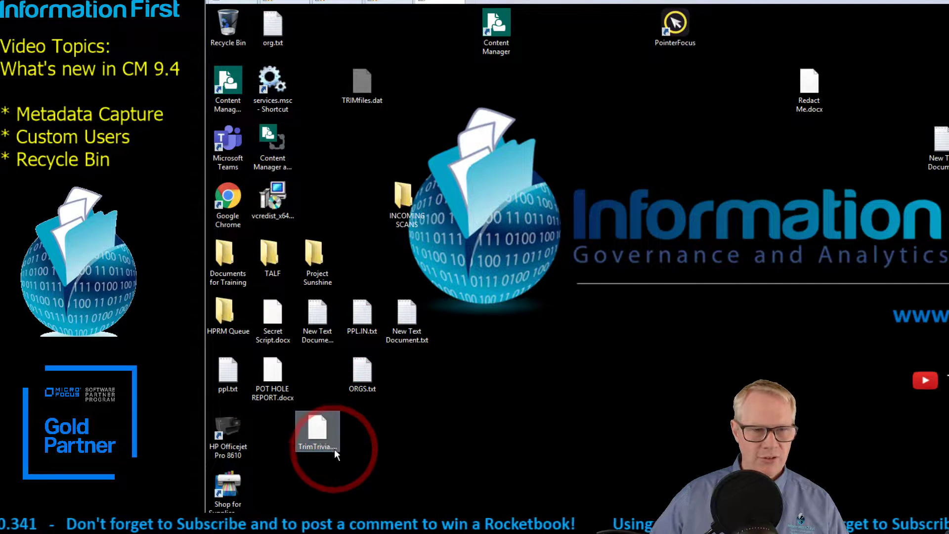
drag(273, 318, 899, 91)
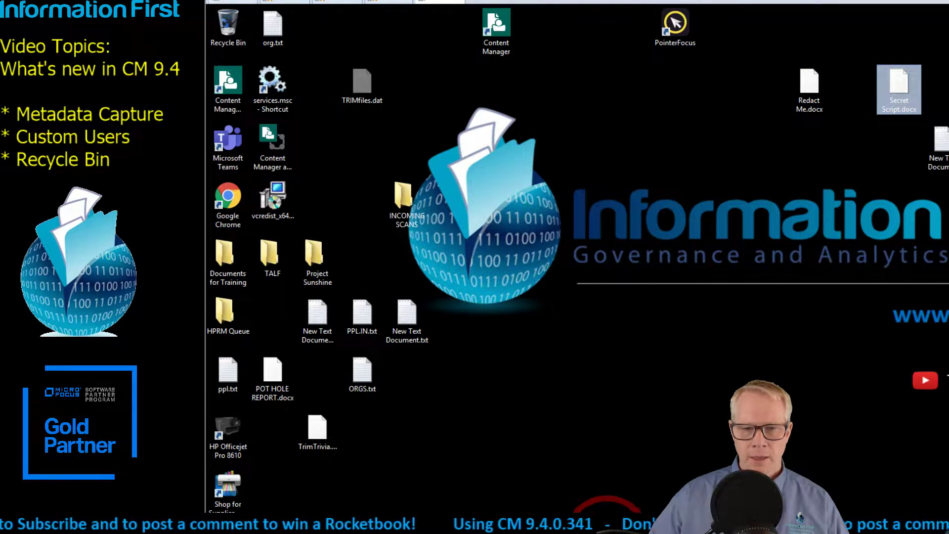
mouse_move(544, 524)
click(523, 452)
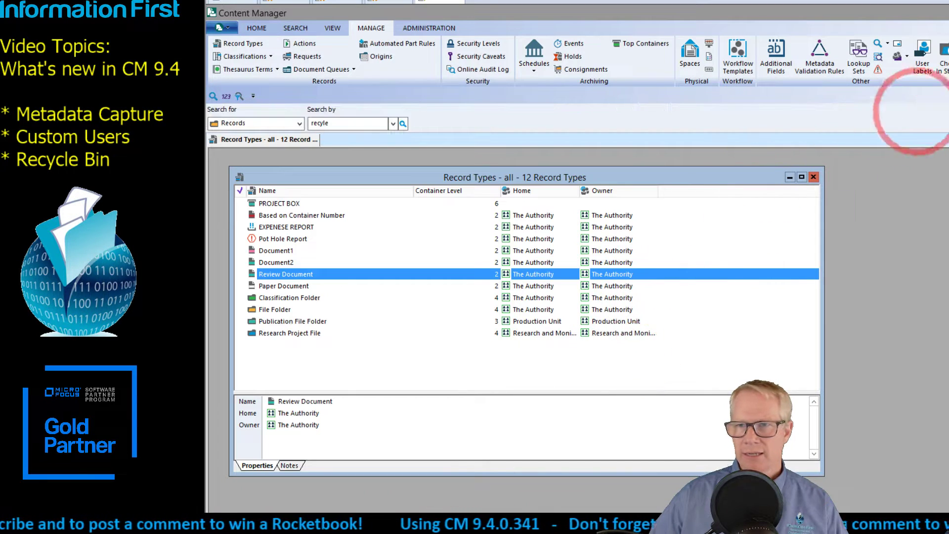
Narrow the Content Manager window to uncover Secret Script.docx on the desktop and start registering the file as a Review Document
drag(946, 42, 858, 44)
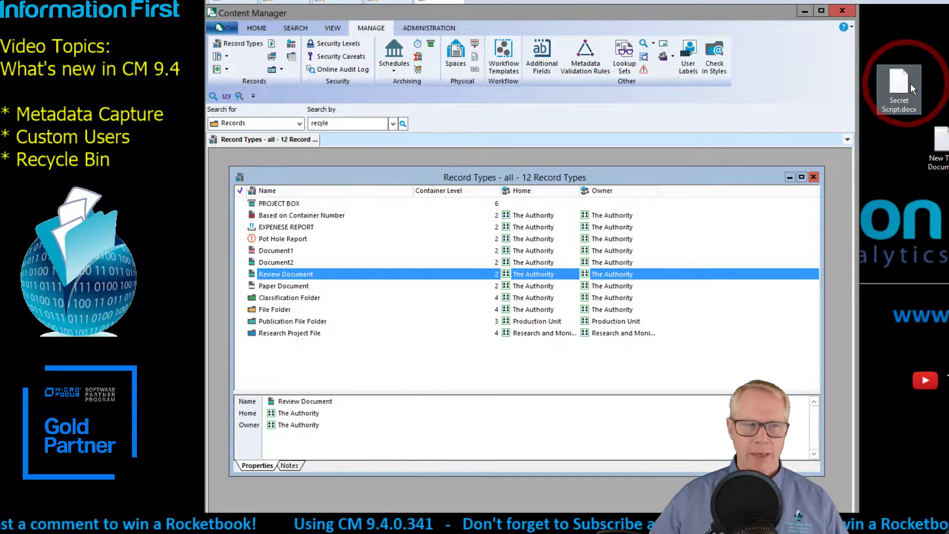
click(883, 86)
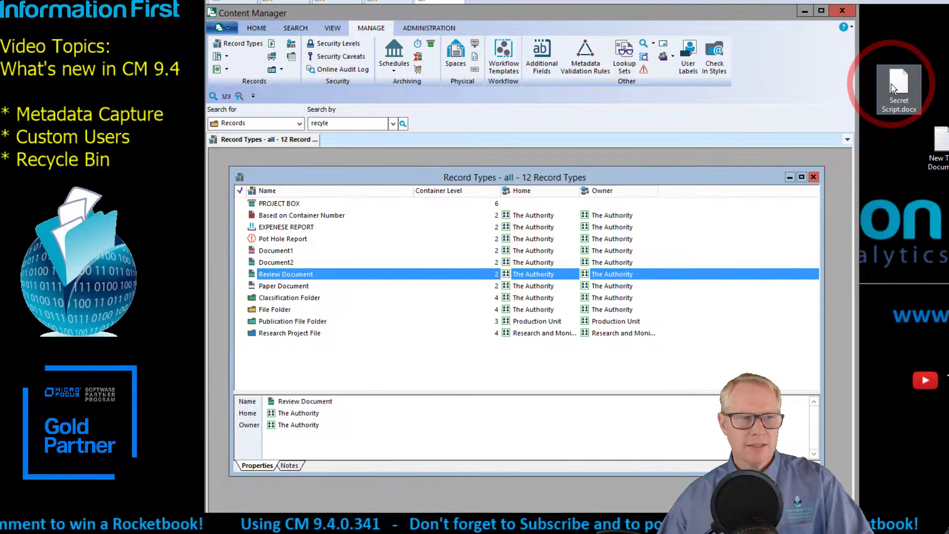
drag(893, 89, 835, 184)
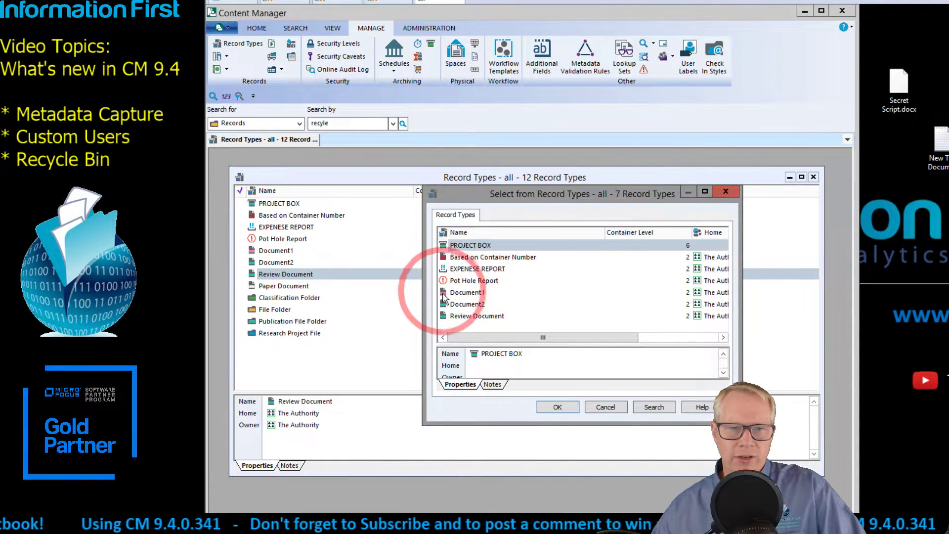
click(461, 314)
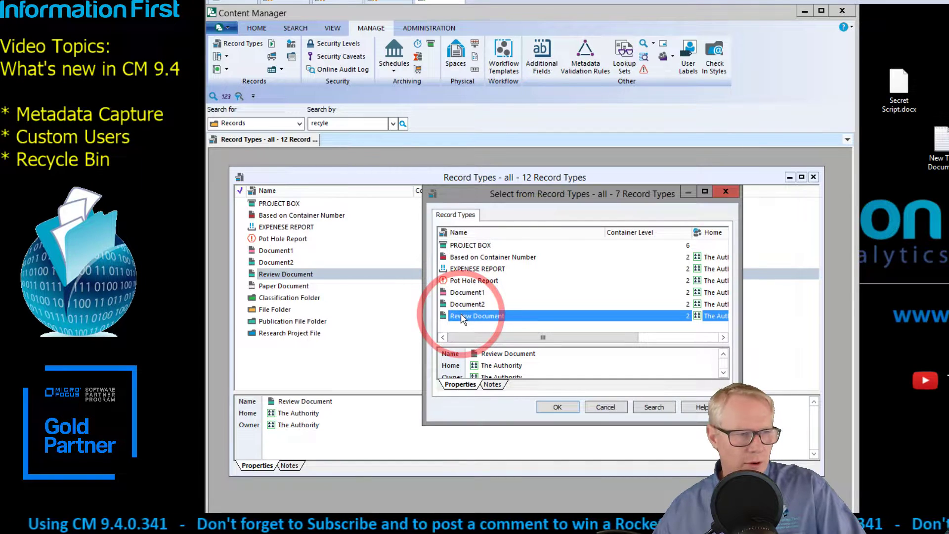
click(557, 407)
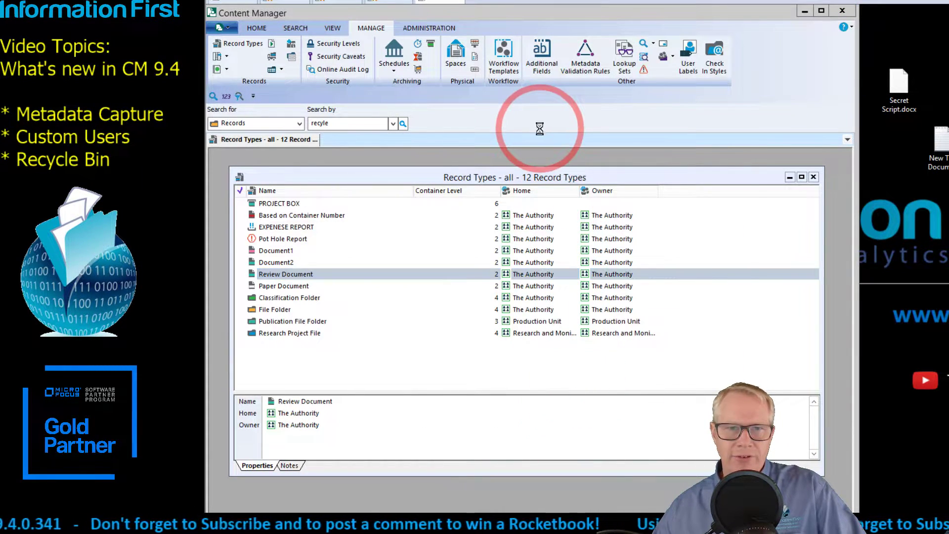
Examine the captured title in the new Review Document form and cancel the record without saving
click(577, 158)
drag(577, 158, 485, 137)
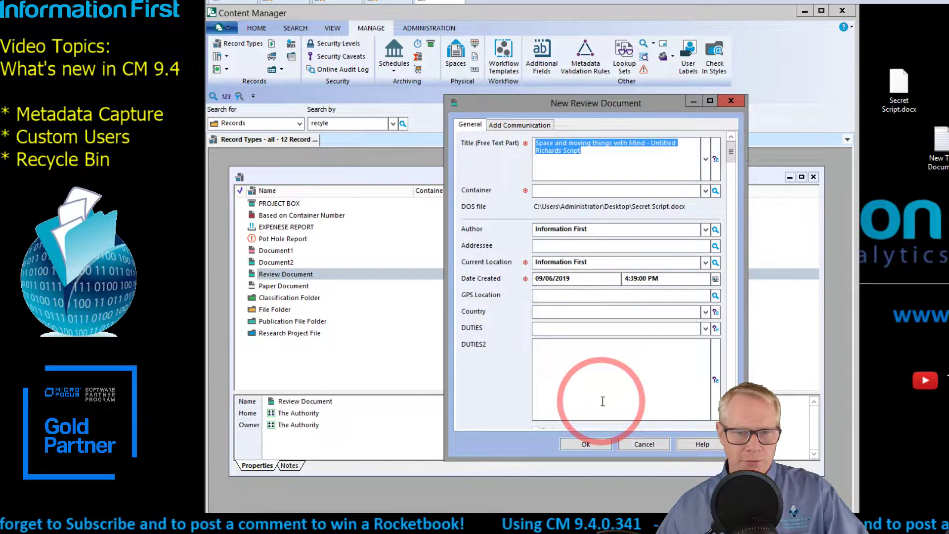
click(635, 444)
click(611, 308)
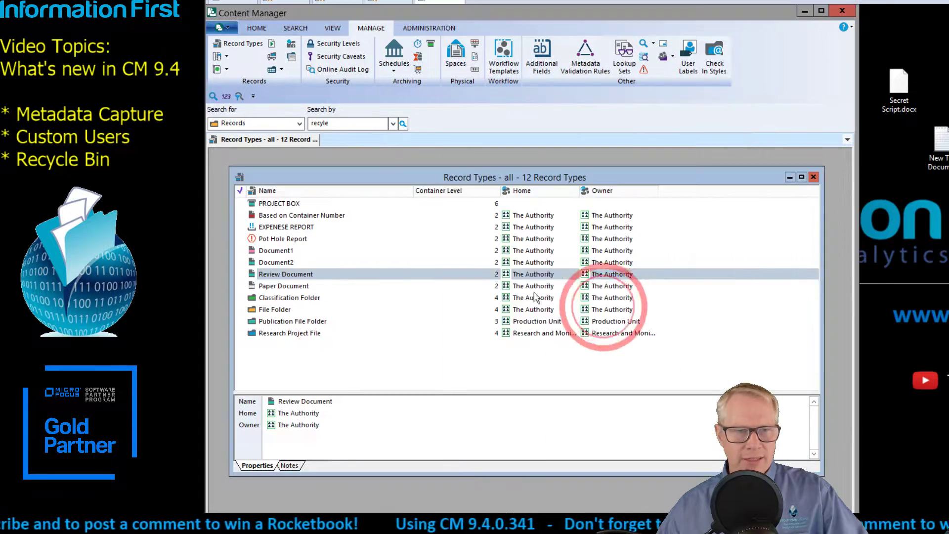
In the Review Document record type's Metadata Capture settings, set the email title option to "Set the title from the file name"
double_click(278, 273)
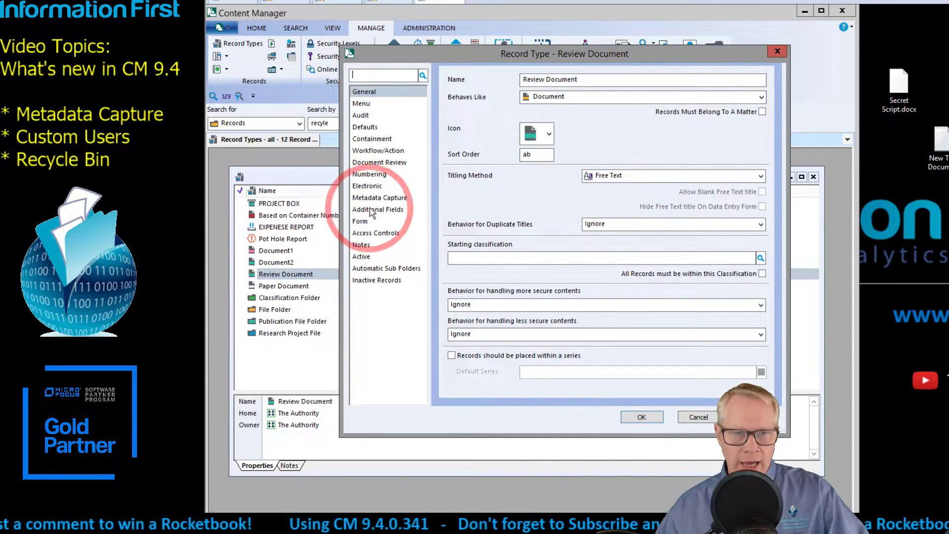
click(378, 198)
click(506, 97)
click(749, 222)
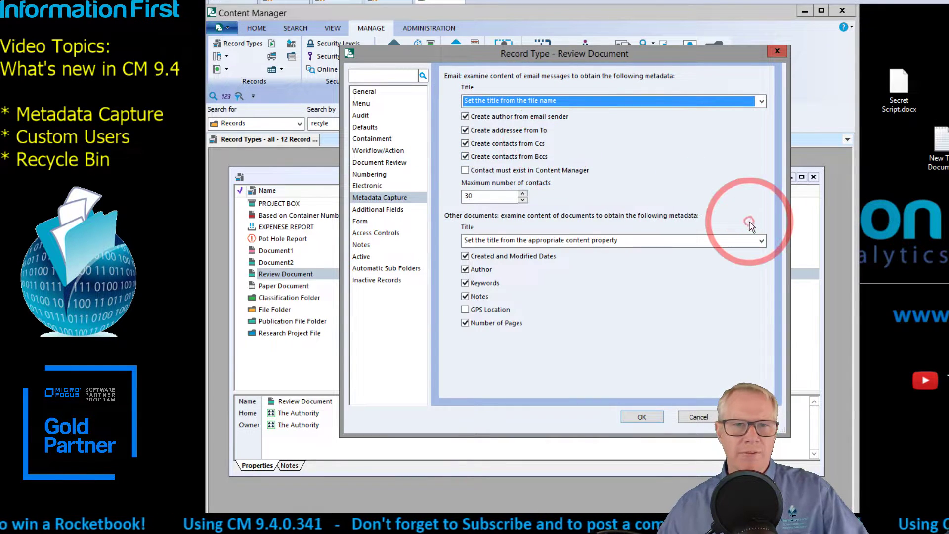
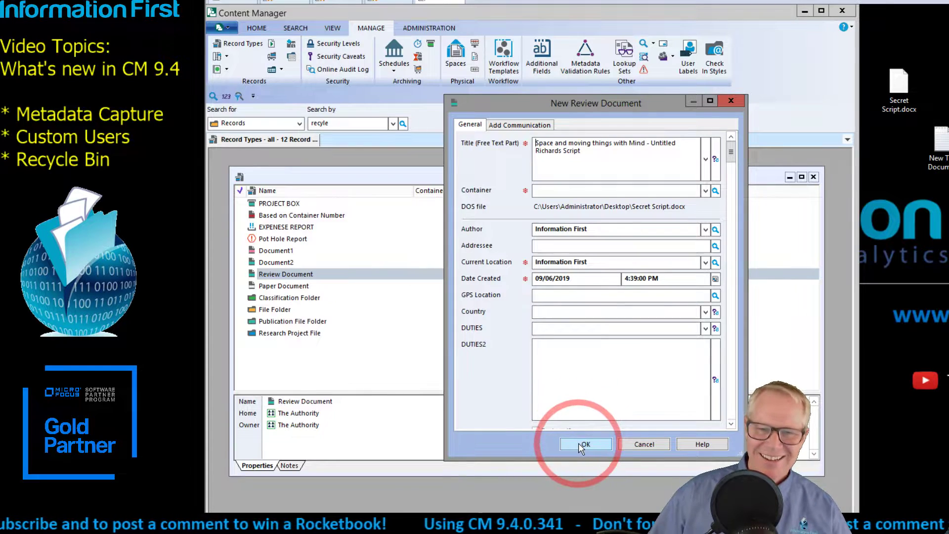
Try to save the new Review Document record for Secret Script.docx without a container, and discard the record
click(584, 444)
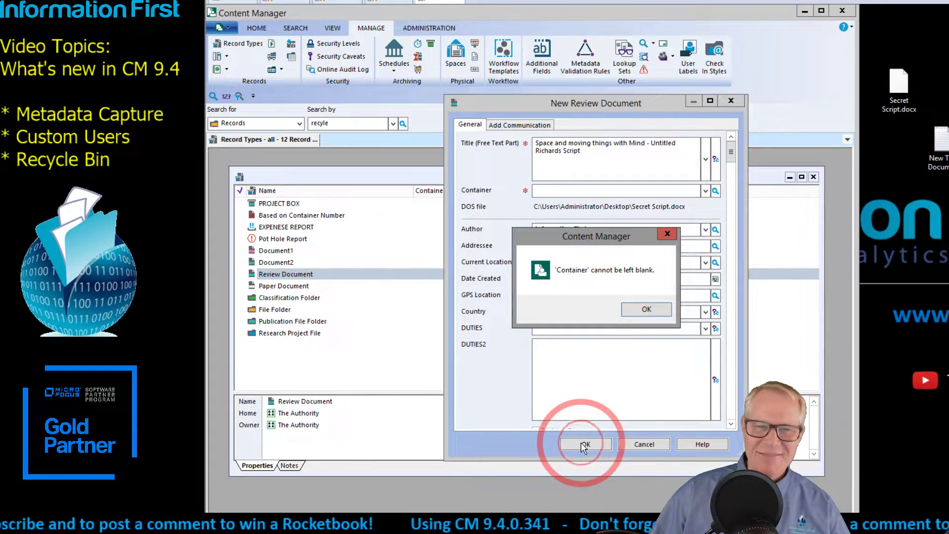
click(649, 309)
click(740, 101)
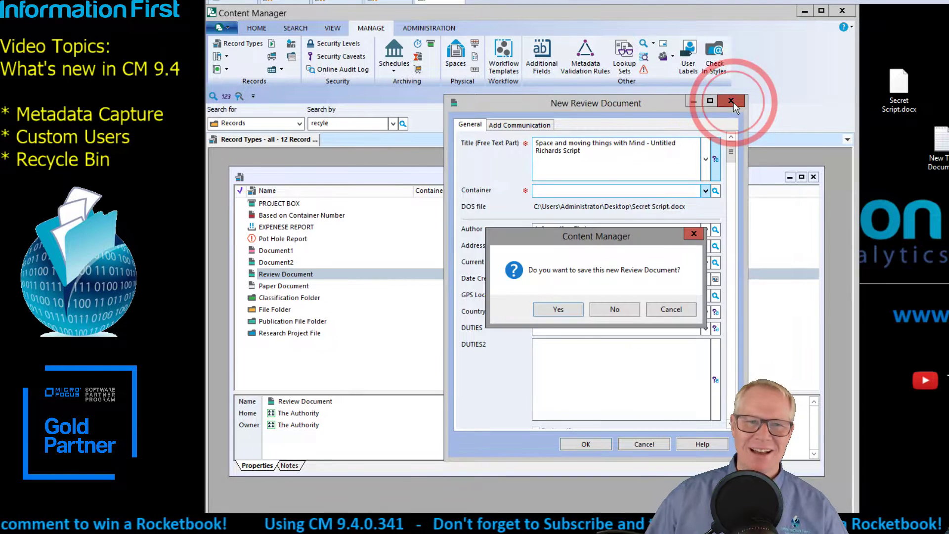
click(614, 308)
Set the other documents' title option of the Review Document record type to "Set the title from the file name" and save it
double_click(318, 275)
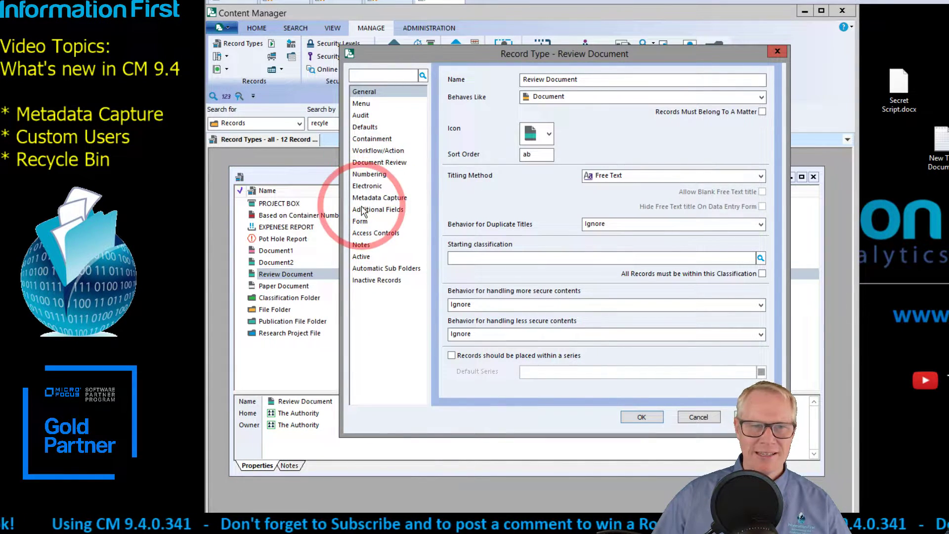
click(381, 196)
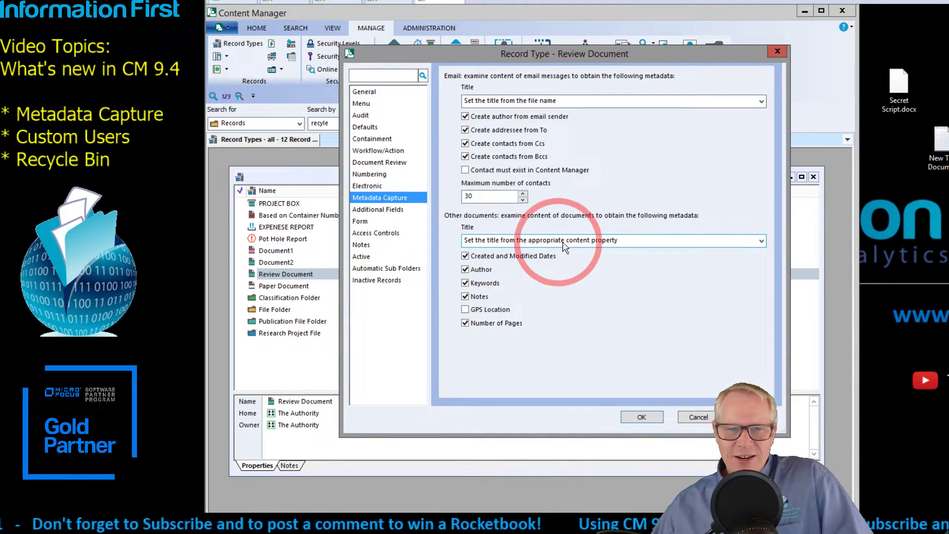
click(596, 240)
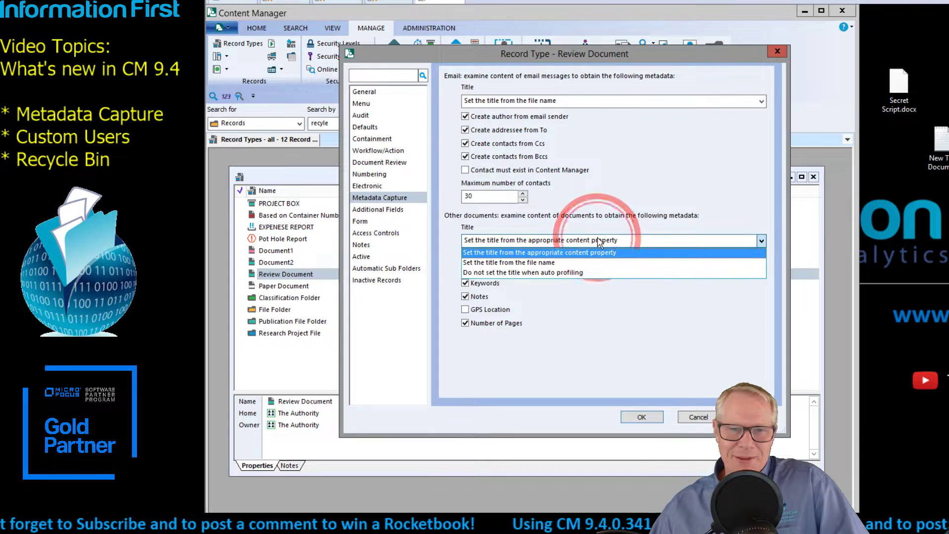
click(500, 261)
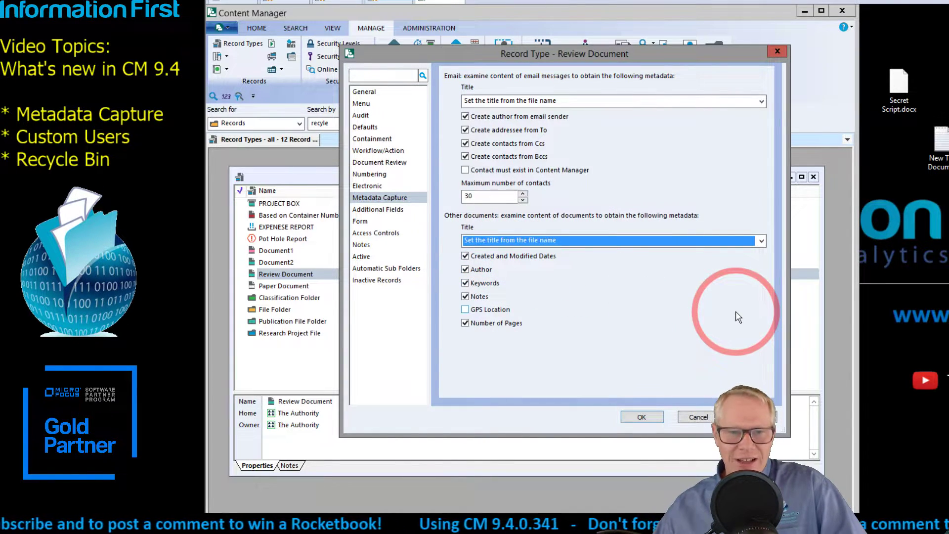
click(641, 417)
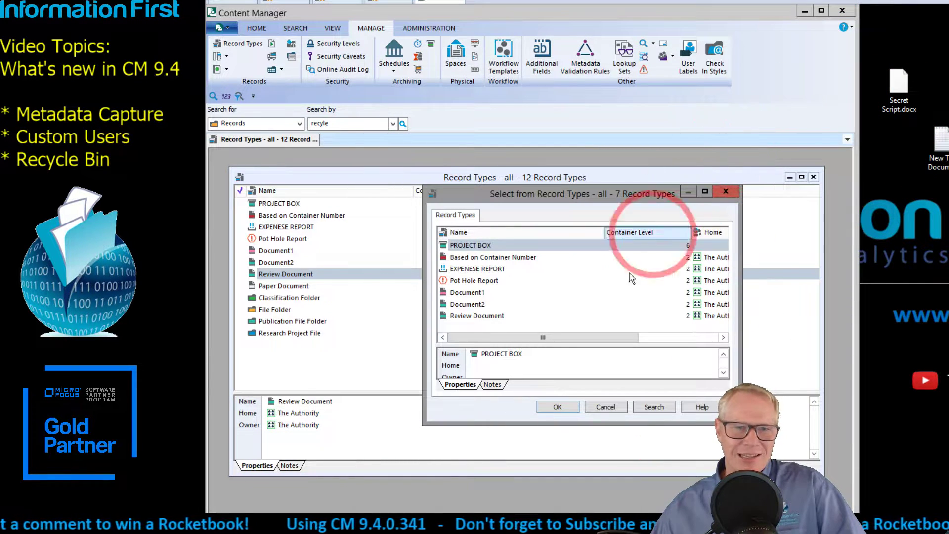
Register Secret Script.docx as a Review Document in container 18/12 and save the record
click(452, 315)
click(558, 407)
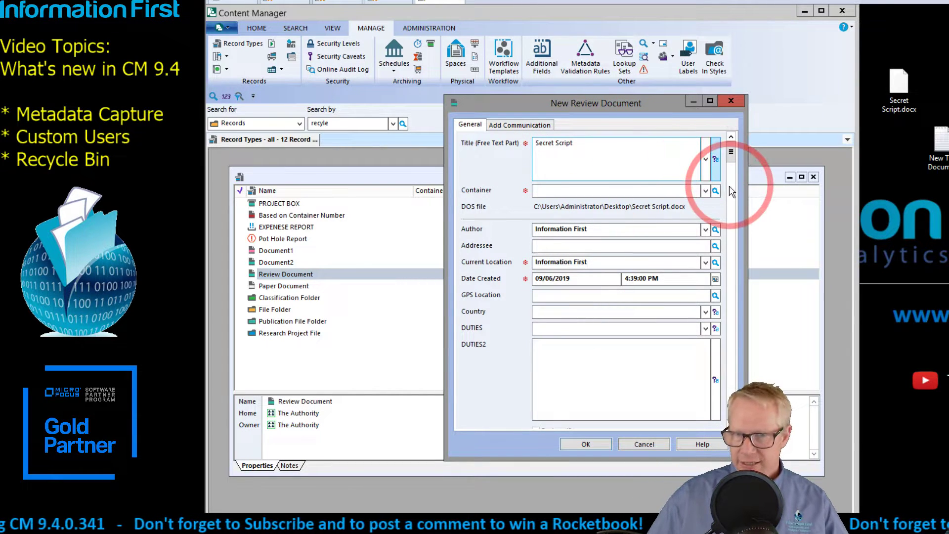
click(705, 191)
click(635, 197)
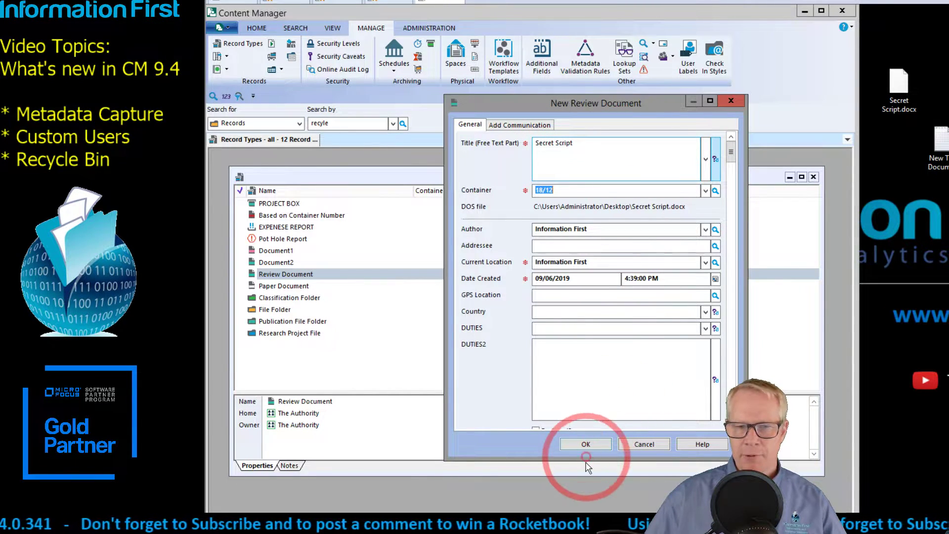
click(590, 445)
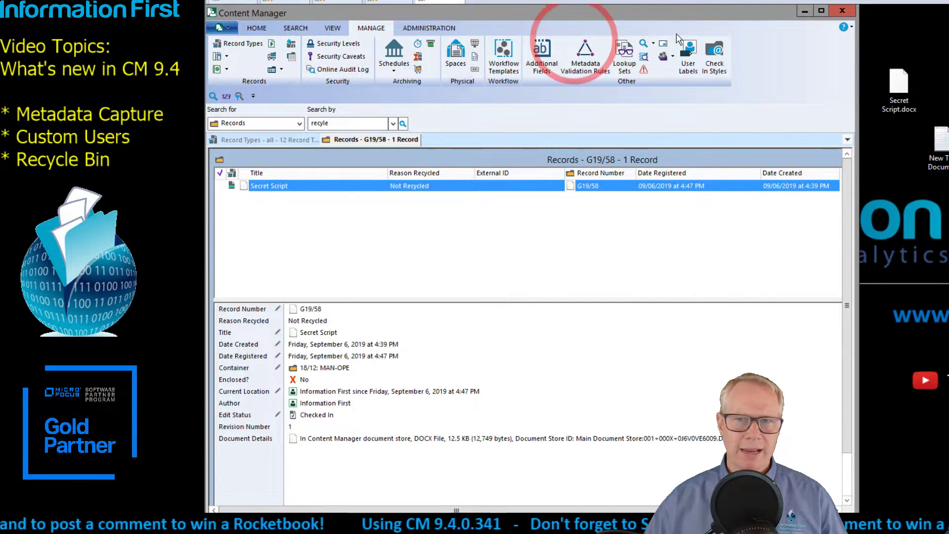
Close all open result windows and widen the Content Manager window over the desktop icons
click(332, 28)
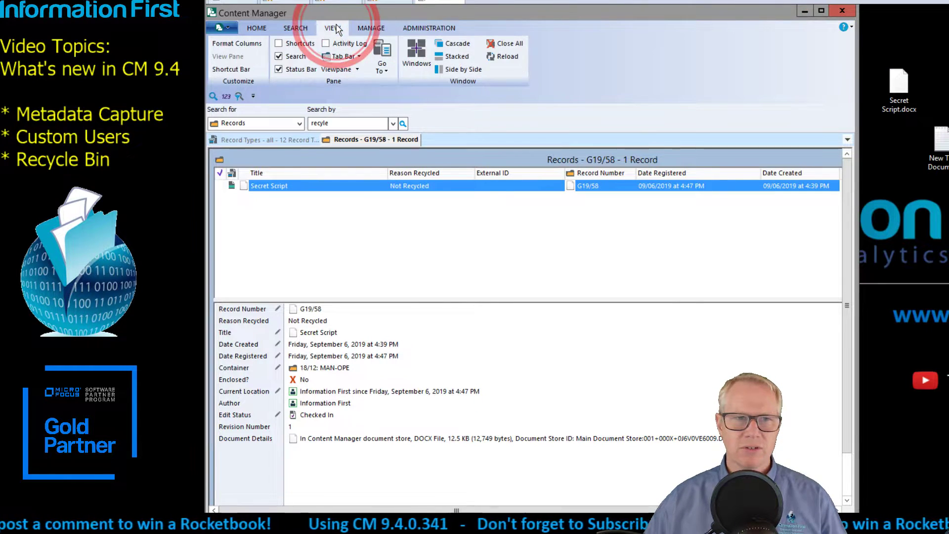
click(504, 44)
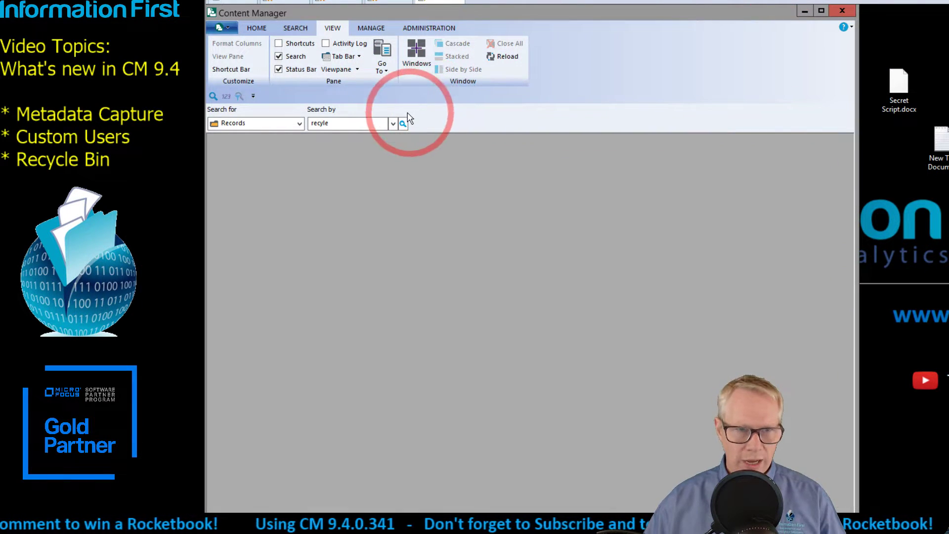
click(372, 28)
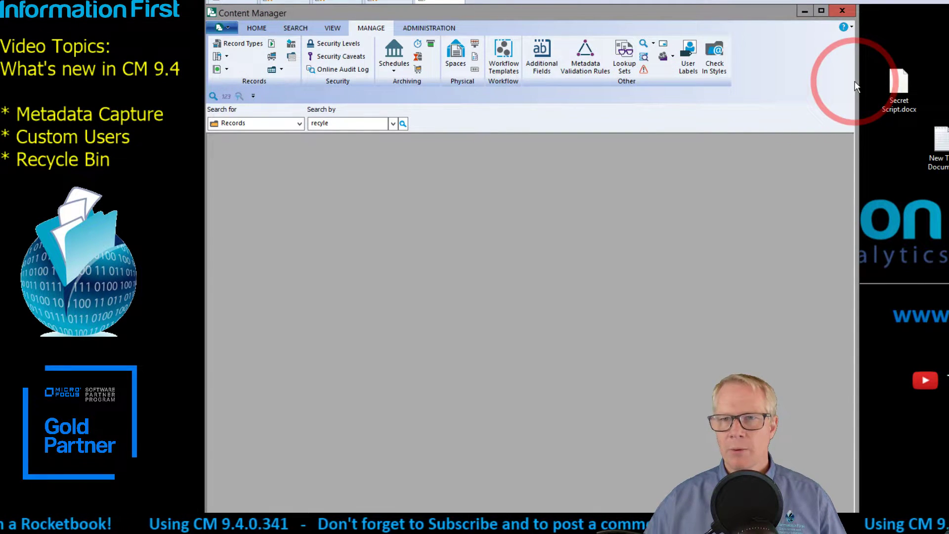
drag(855, 81, 946, 81)
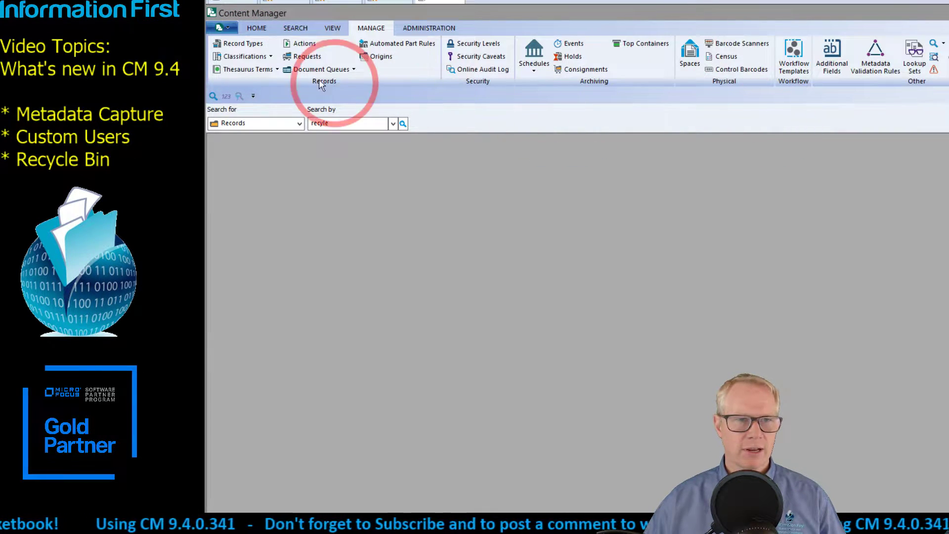
List all record types and review the Metadata Capture settings of Review Document without changing them
click(216, 47)
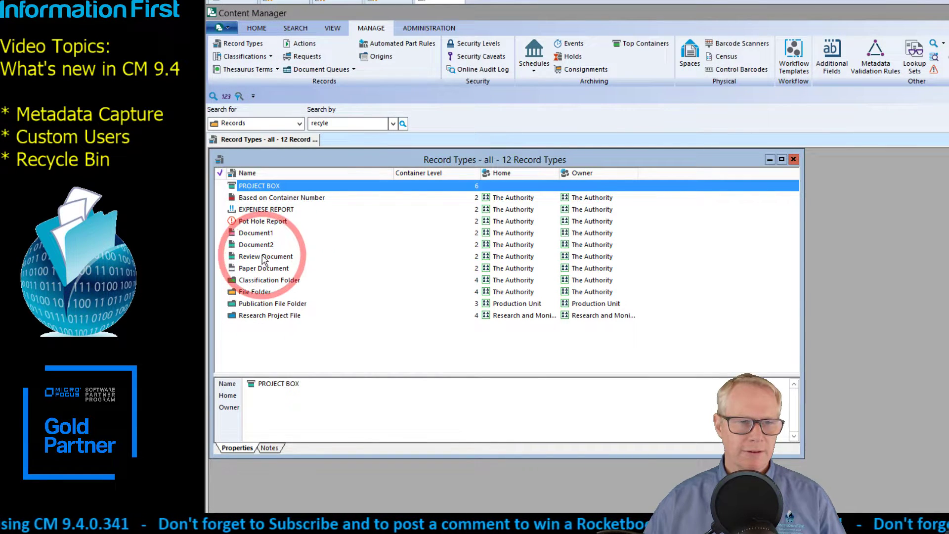
click(262, 256)
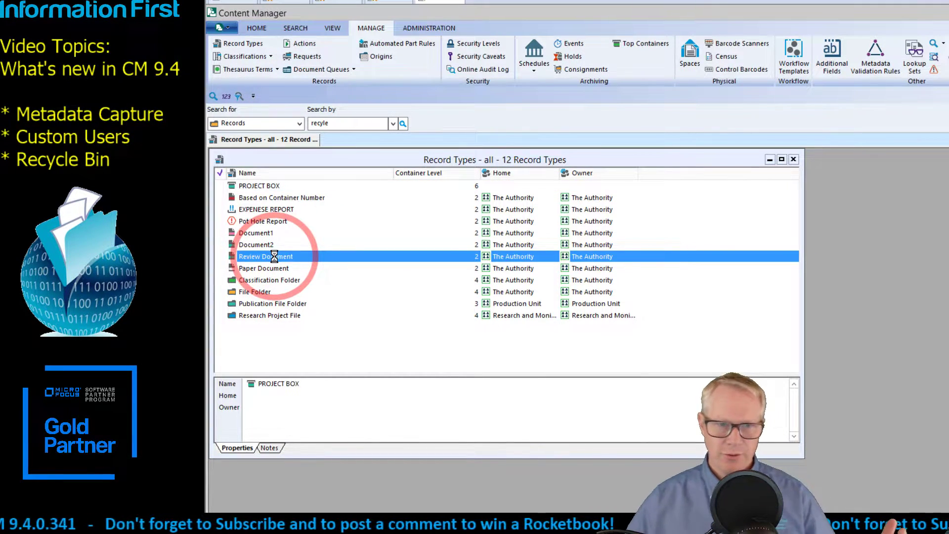
double_click(274, 256)
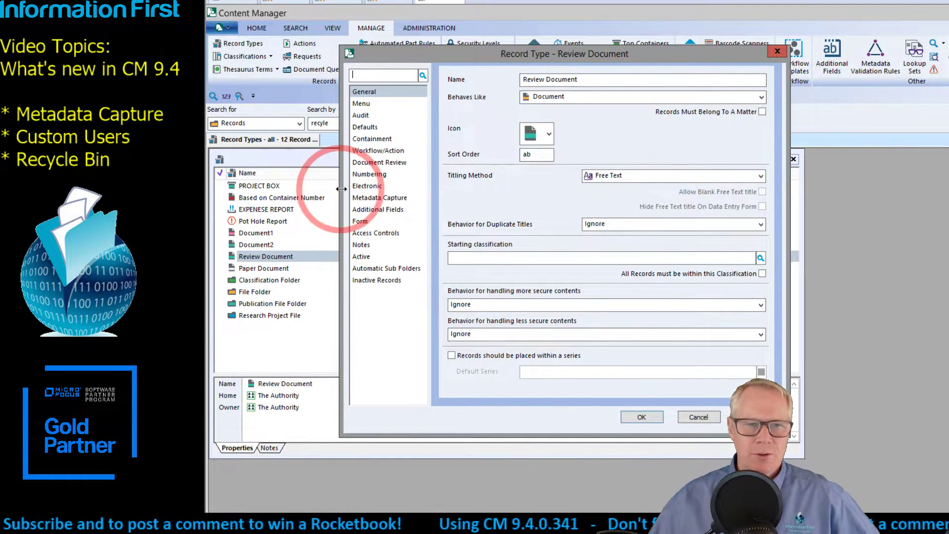
click(365, 199)
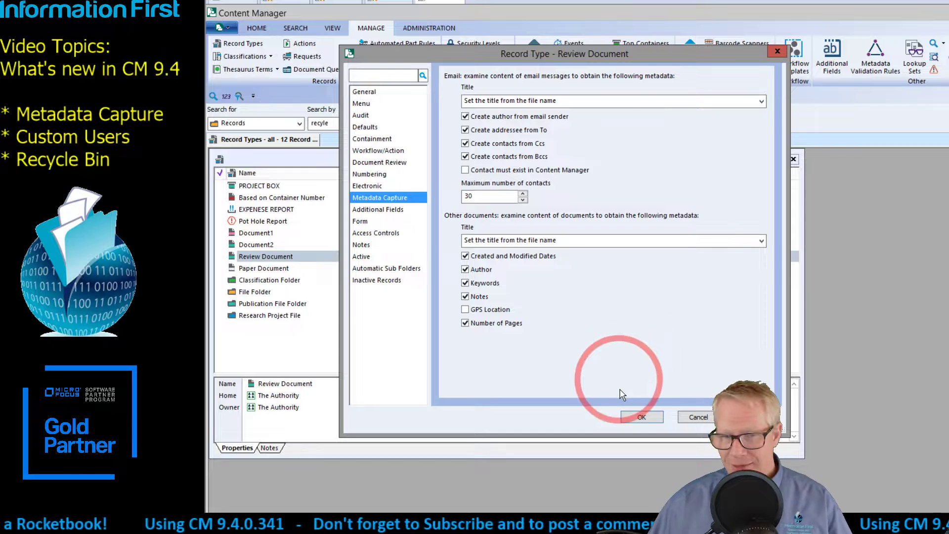
click(697, 417)
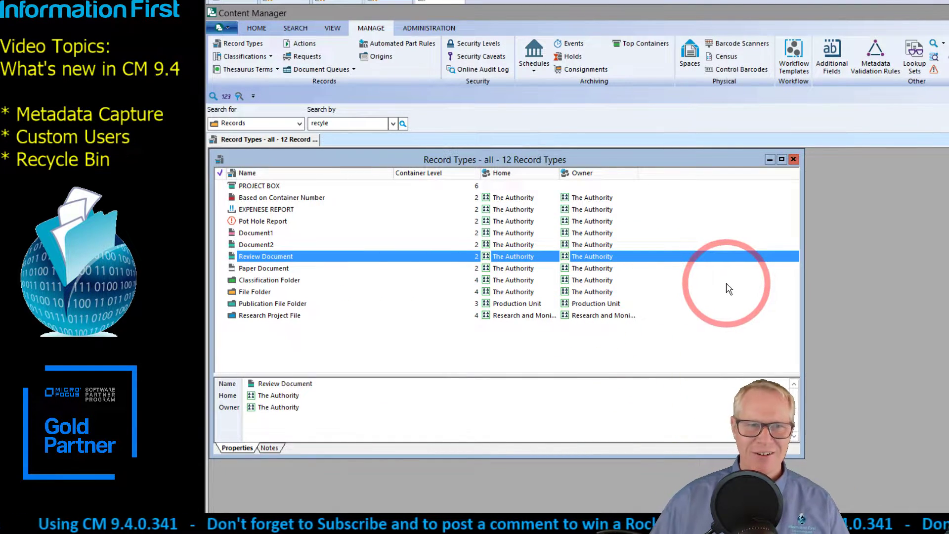